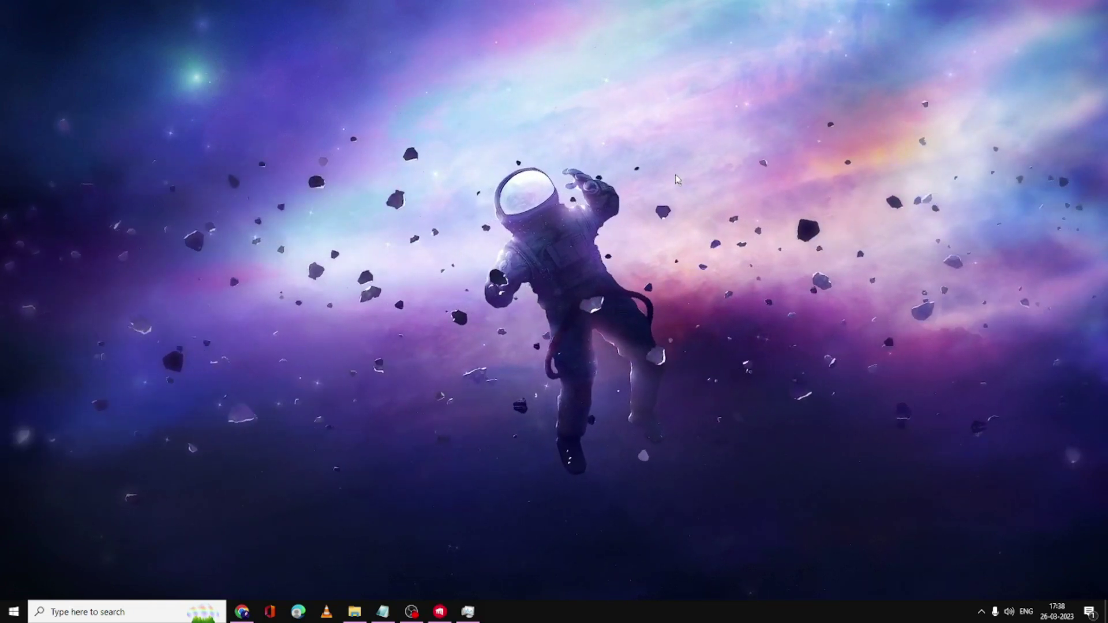
# In Task Manager's Details tab, request ending RiotClientUx.exe's process tree.
pyautogui.rightClick(14, 611)
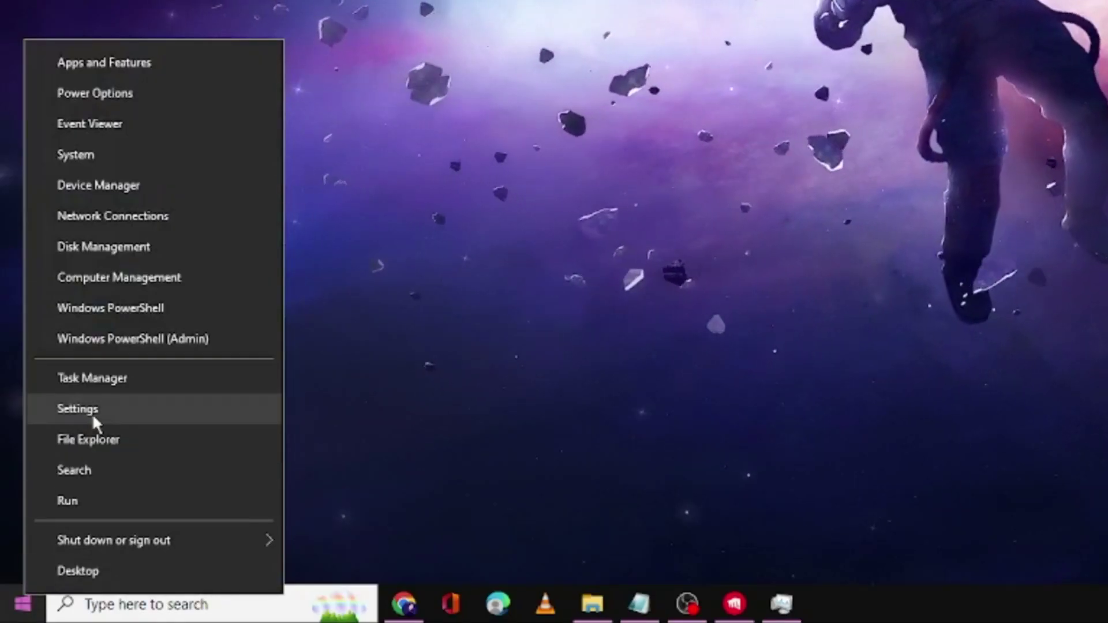
pyautogui.click(110, 384)
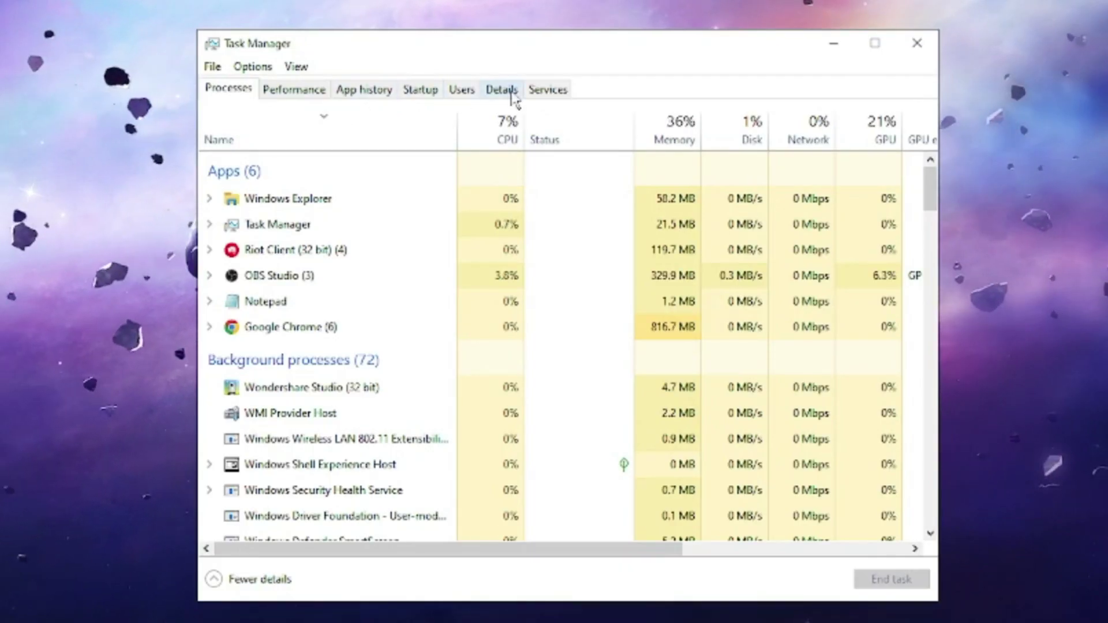
pyautogui.click(511, 97)
pyautogui.scroll(-2, 277, 254)
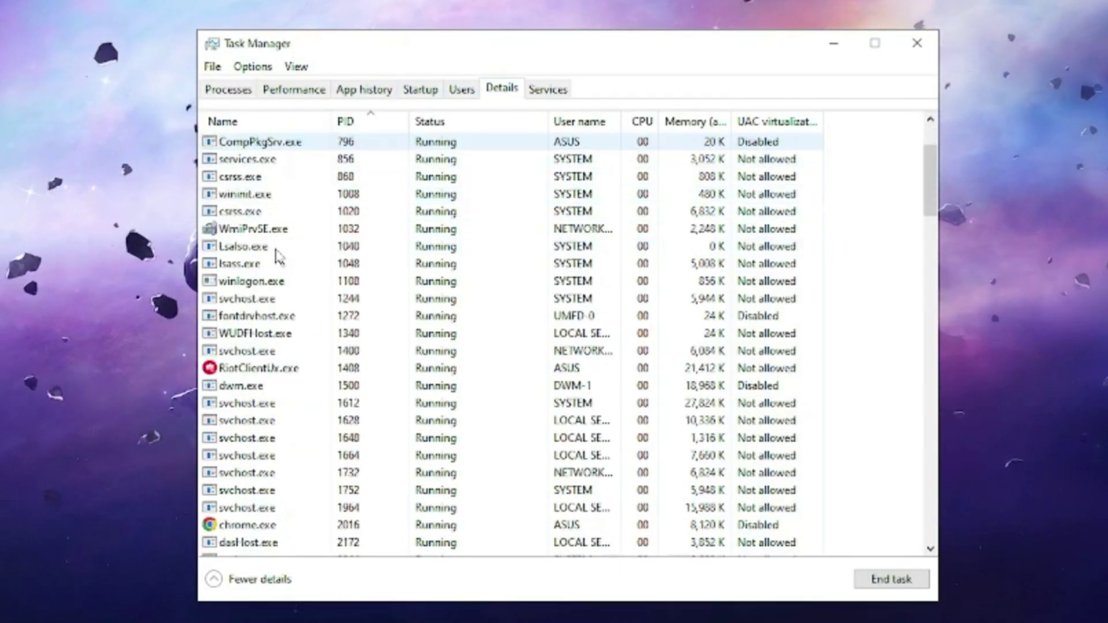
pyautogui.scroll(-1, 278, 256)
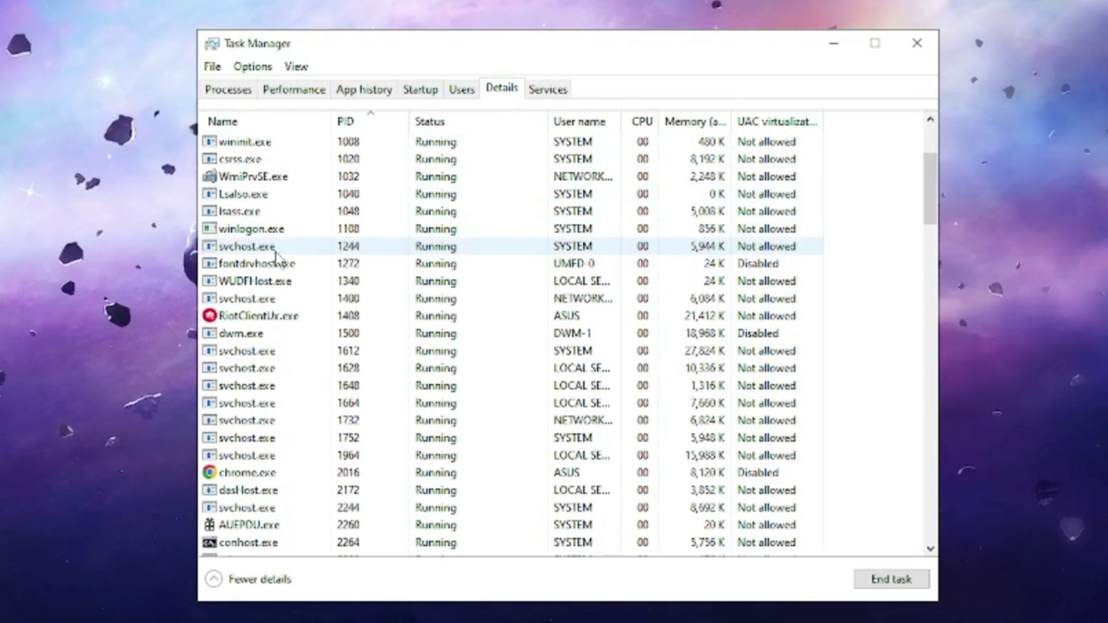
pyautogui.rightClick(269, 319)
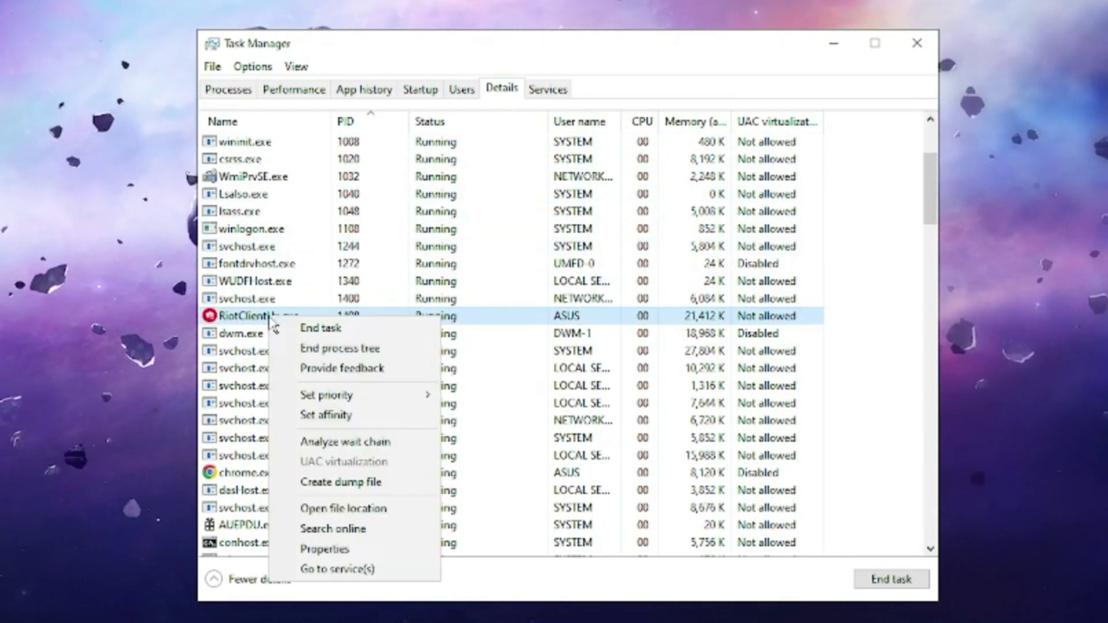
pyautogui.click(367, 350)
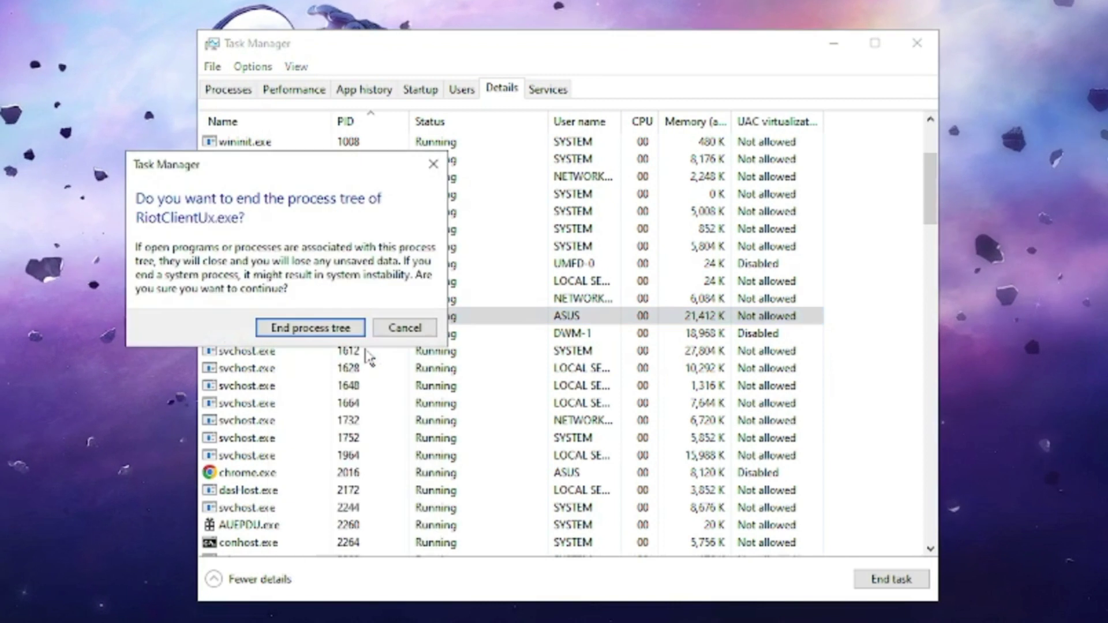
# Confirm ending the RiotClientUx.exe process tree and scroll through the Details list.
pyautogui.click(311, 327)
pyautogui.scroll(-7, 304, 317)
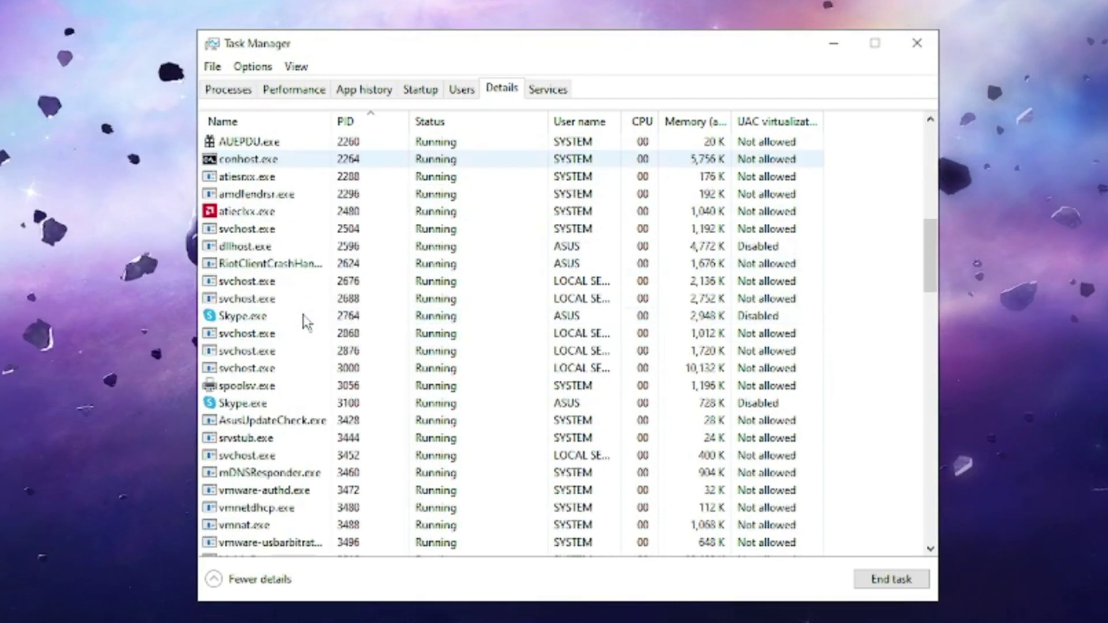
pyautogui.scroll(-5, 306, 319)
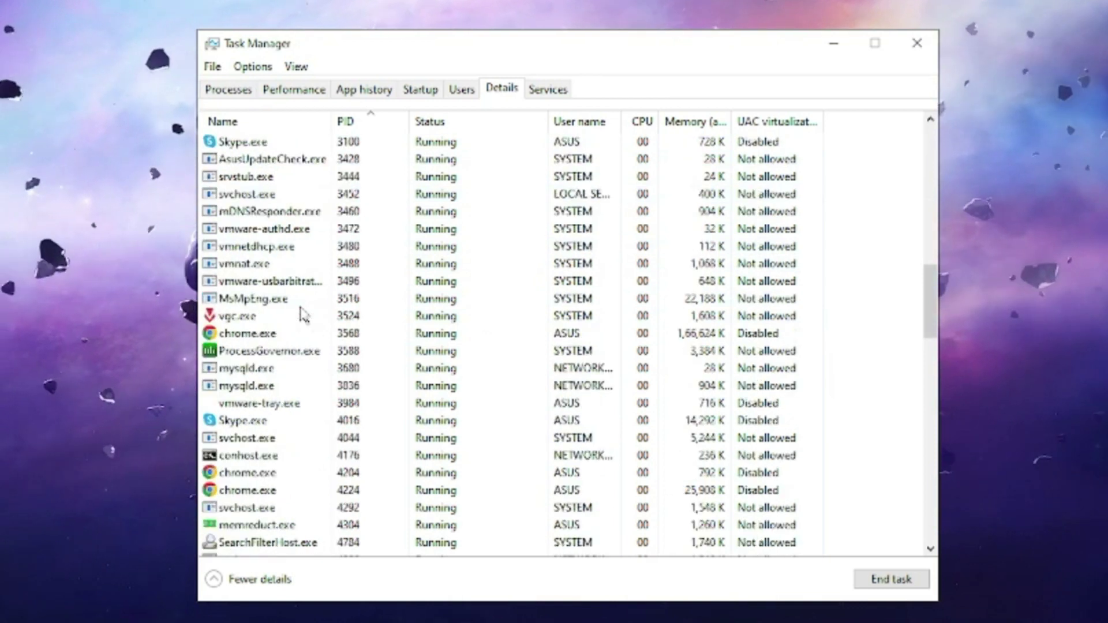
pyautogui.scroll(-7, 304, 317)
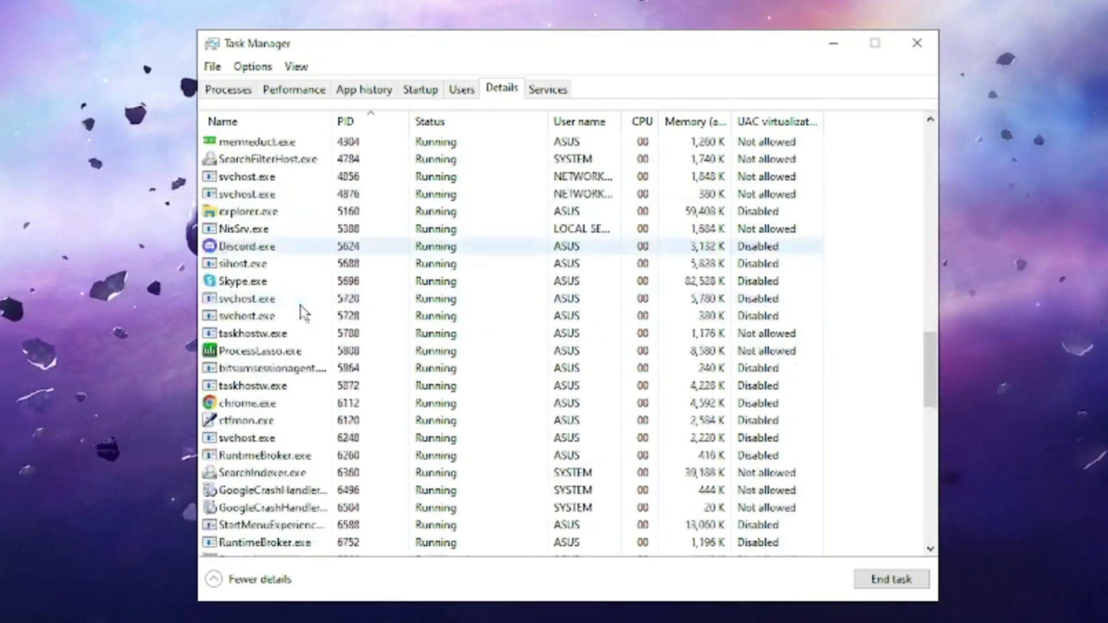
pyautogui.scroll(-10, 304, 315)
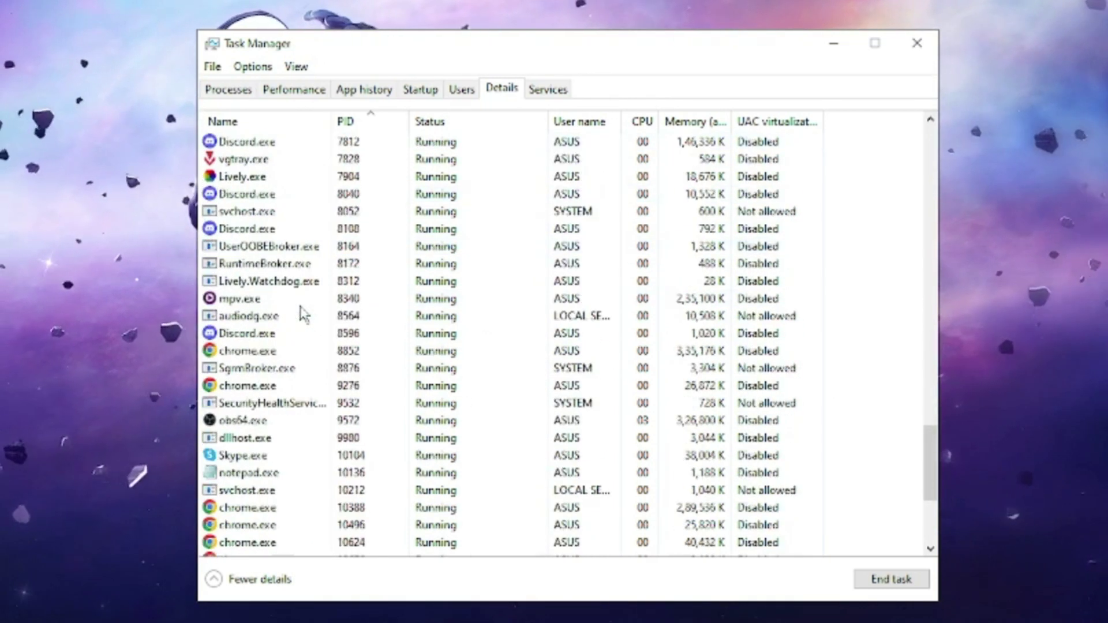
pyautogui.scroll(-4, 304, 315)
pyautogui.scroll(12, 303, 313)
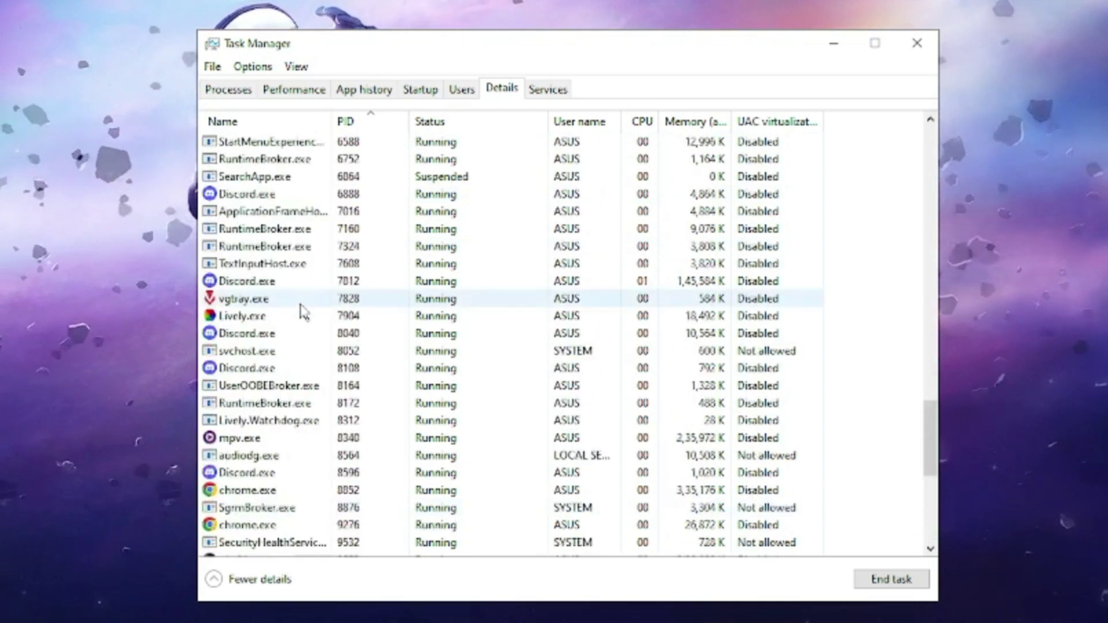
# Close Task Manager and launch the Services app from a 'services' search.
pyautogui.click(911, 43)
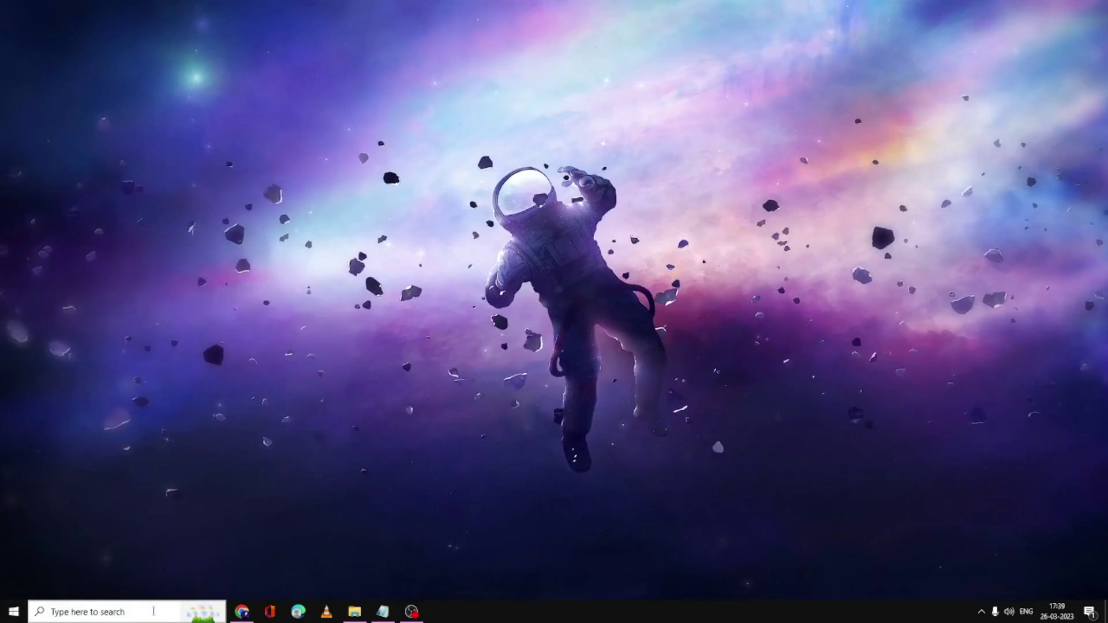
pyautogui.click(154, 611)
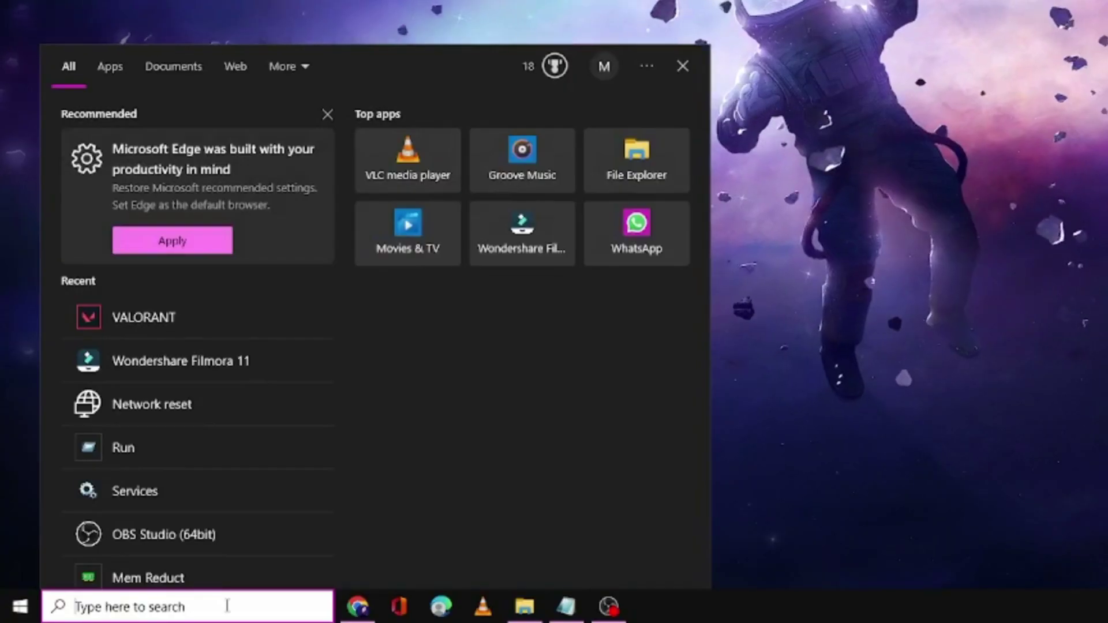
pyautogui.write('services')
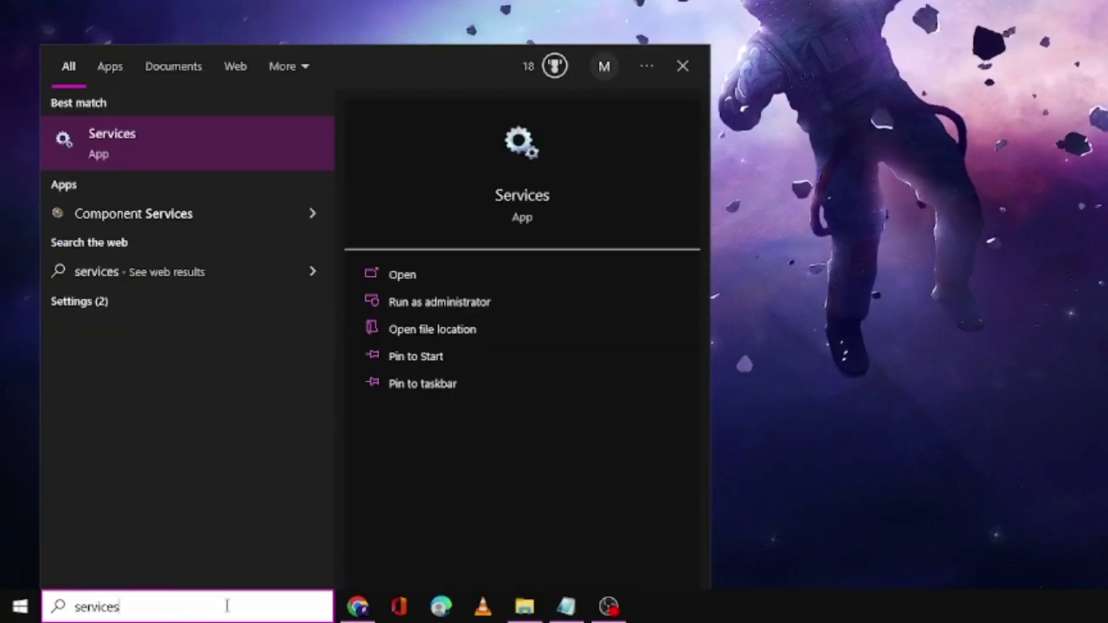
pyautogui.click(191, 160)
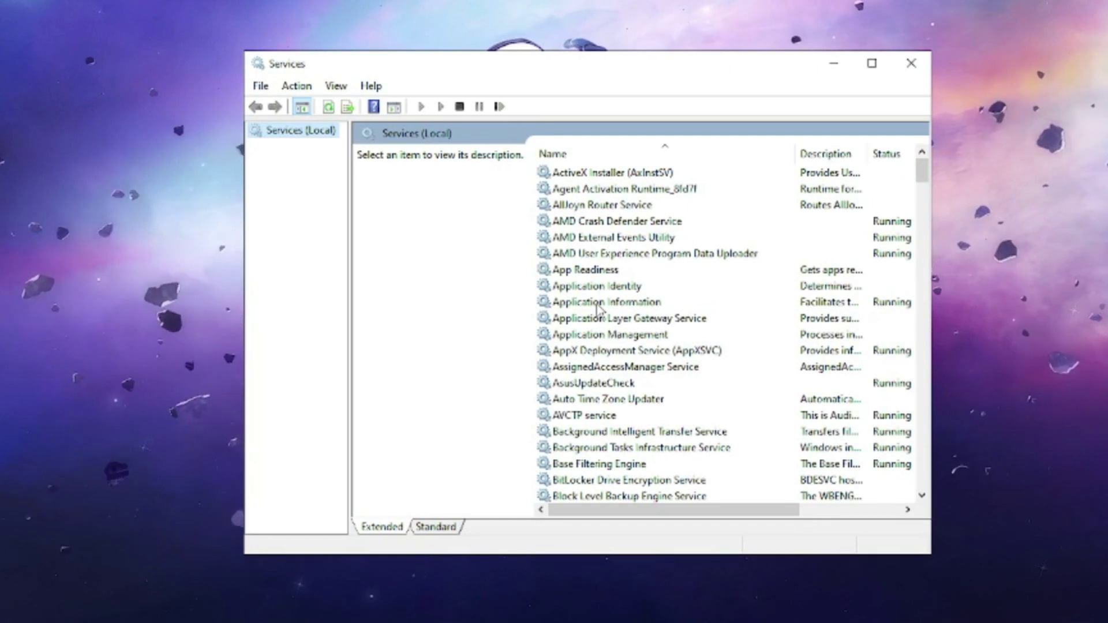
# Jump to the vgc service in the services list.
pyautogui.click(599, 302)
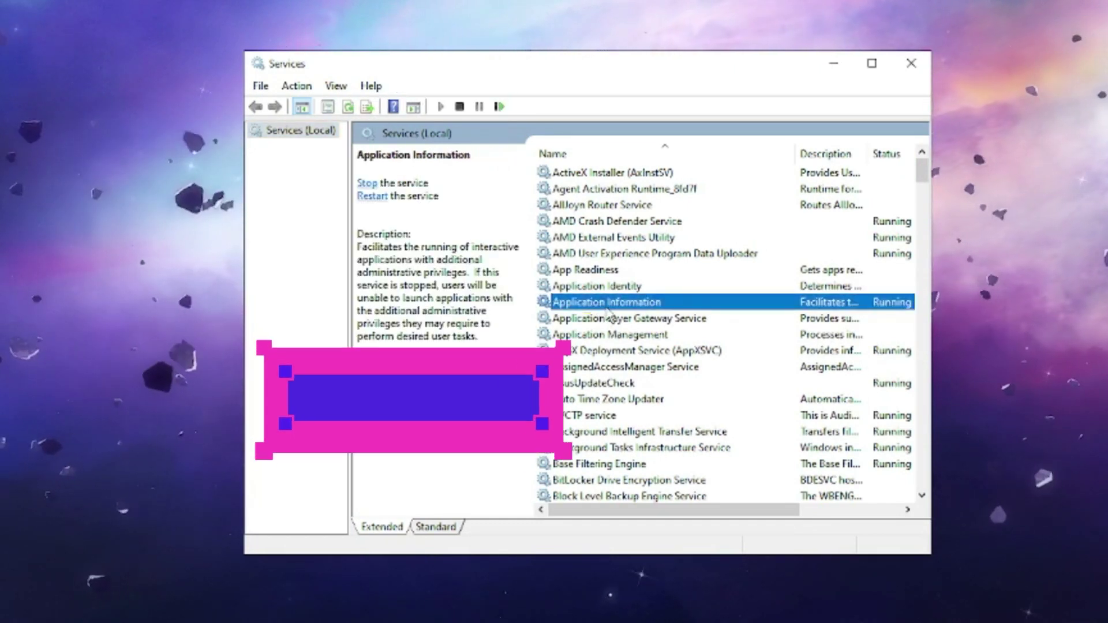
pyautogui.press('Up')
pyautogui.press('Up')
pyautogui.press('Up')
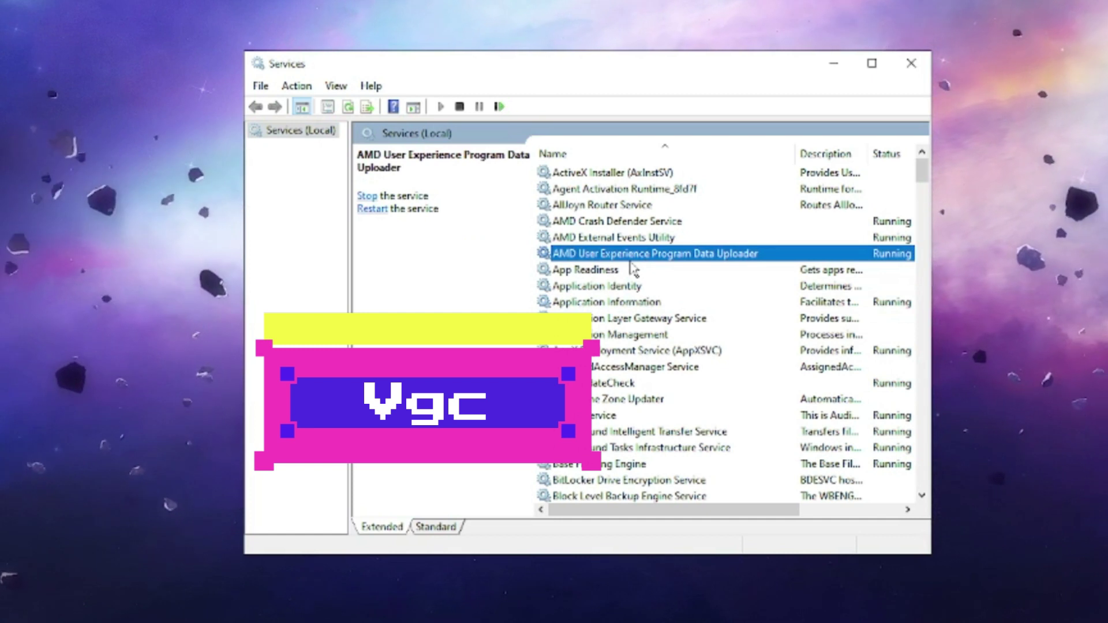
pyautogui.press('v')
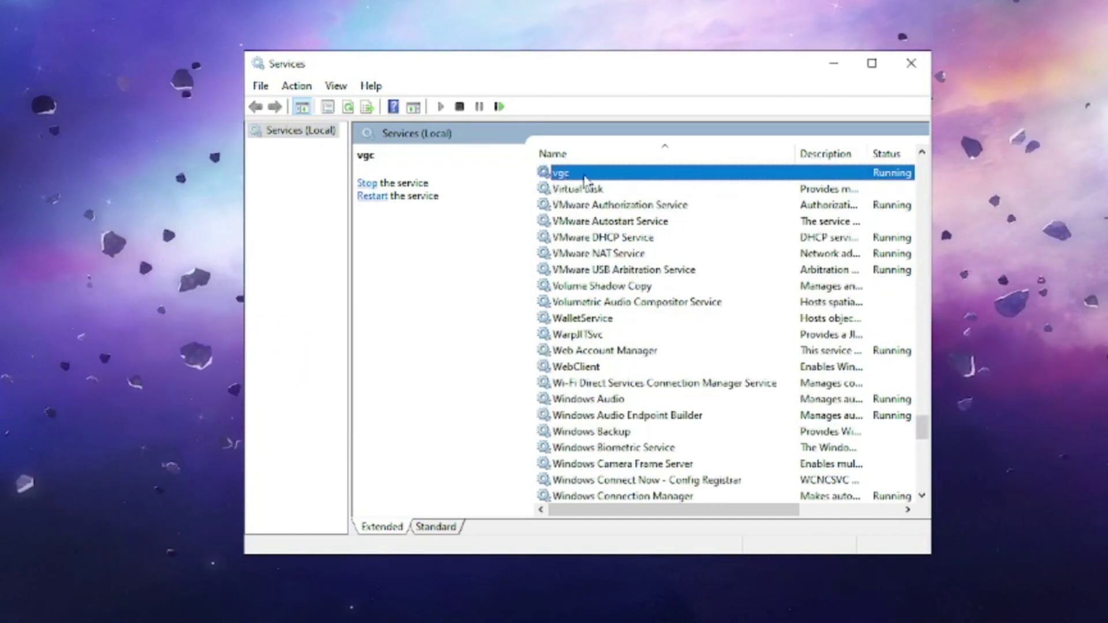
# Stop and then start the vgc service from its properties dialog, and confirm with OK.
pyautogui.doubleClick(584, 175)
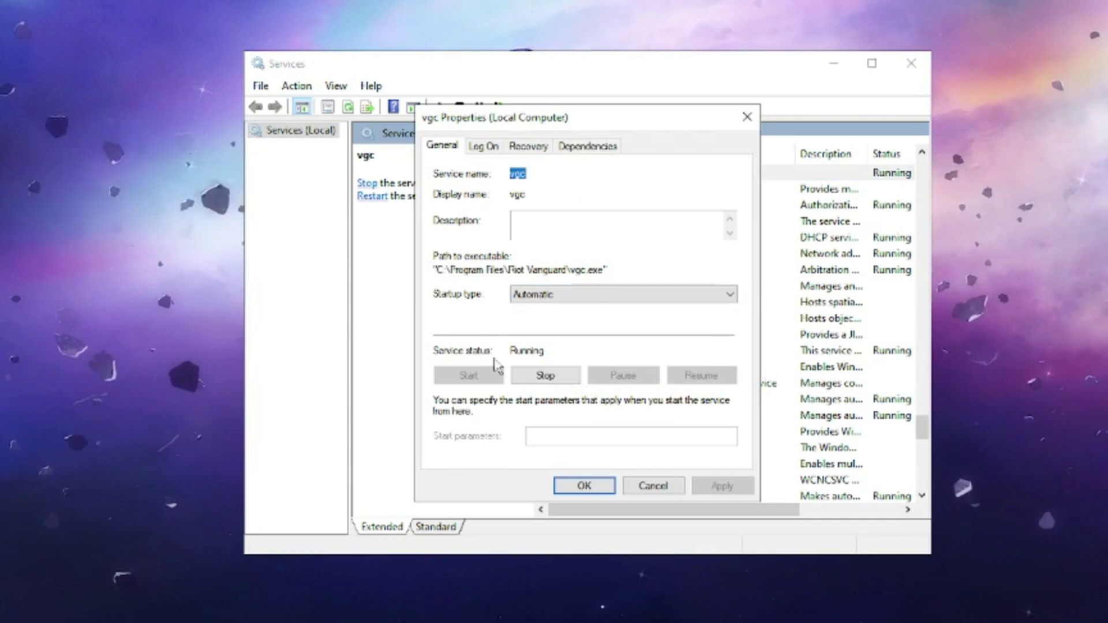
pyautogui.click(541, 378)
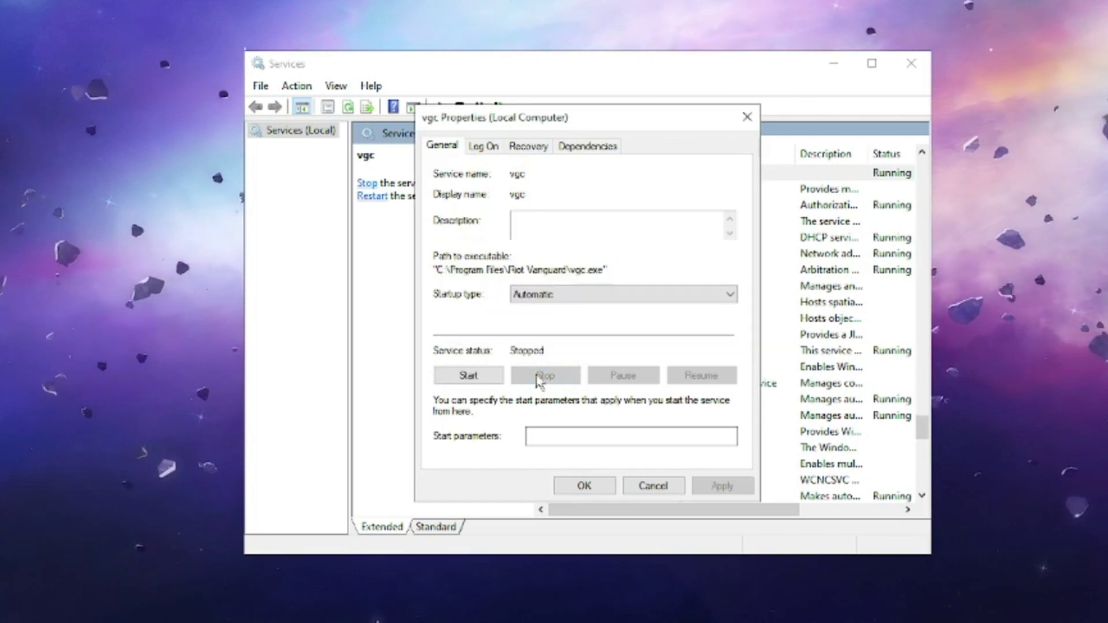
pyautogui.click(469, 376)
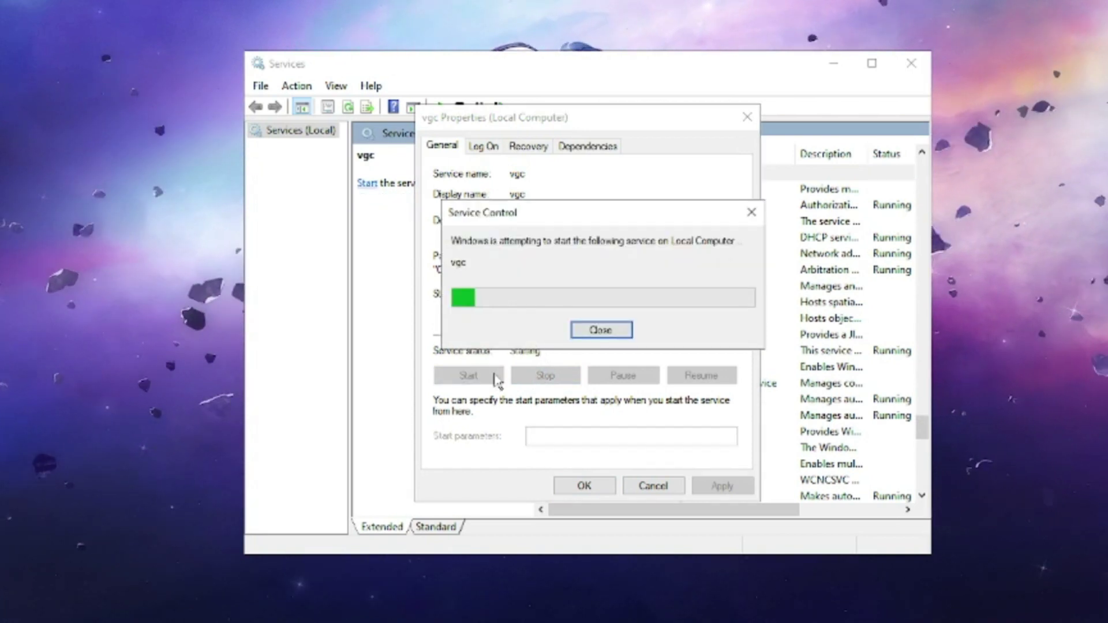
pyautogui.click(582, 488)
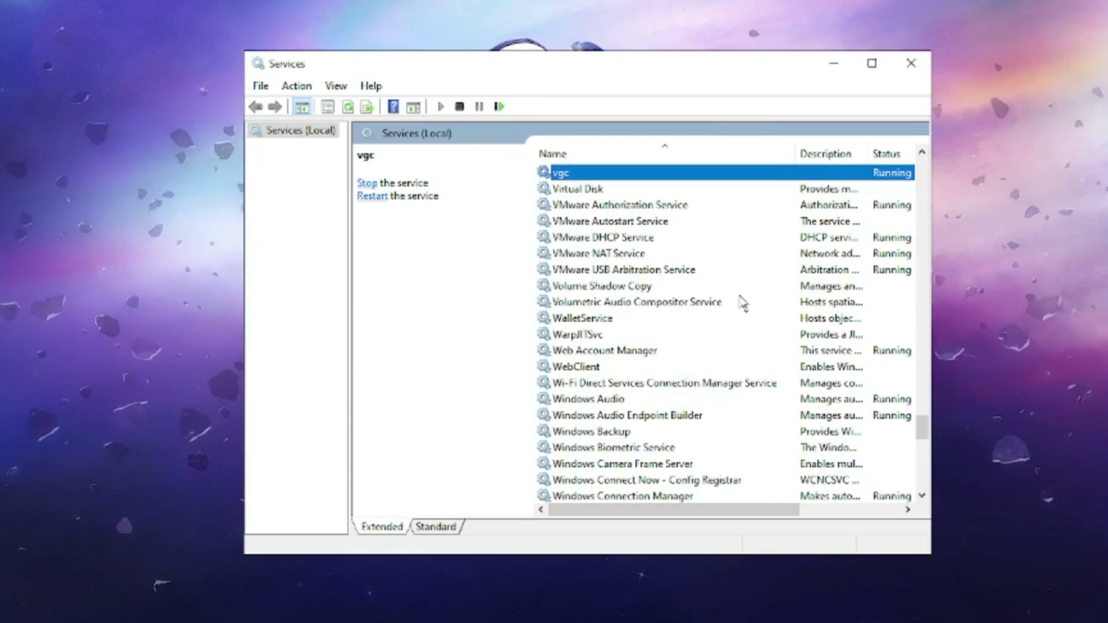
# Close Services and launch System Configuration via msconfig.
pyautogui.click(909, 65)
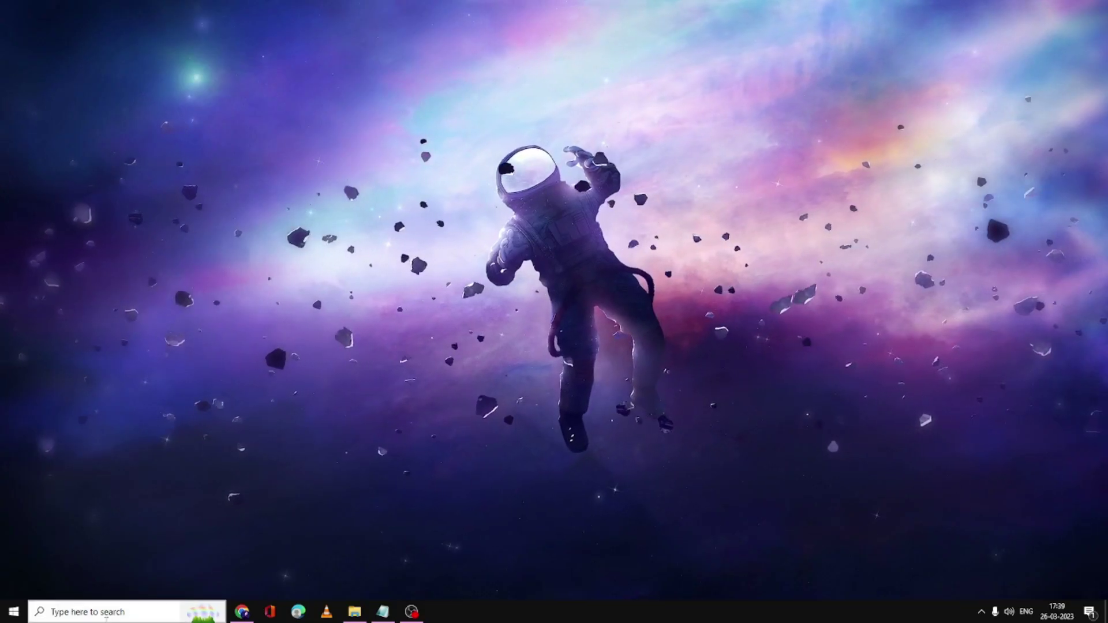
pyautogui.click(122, 612)
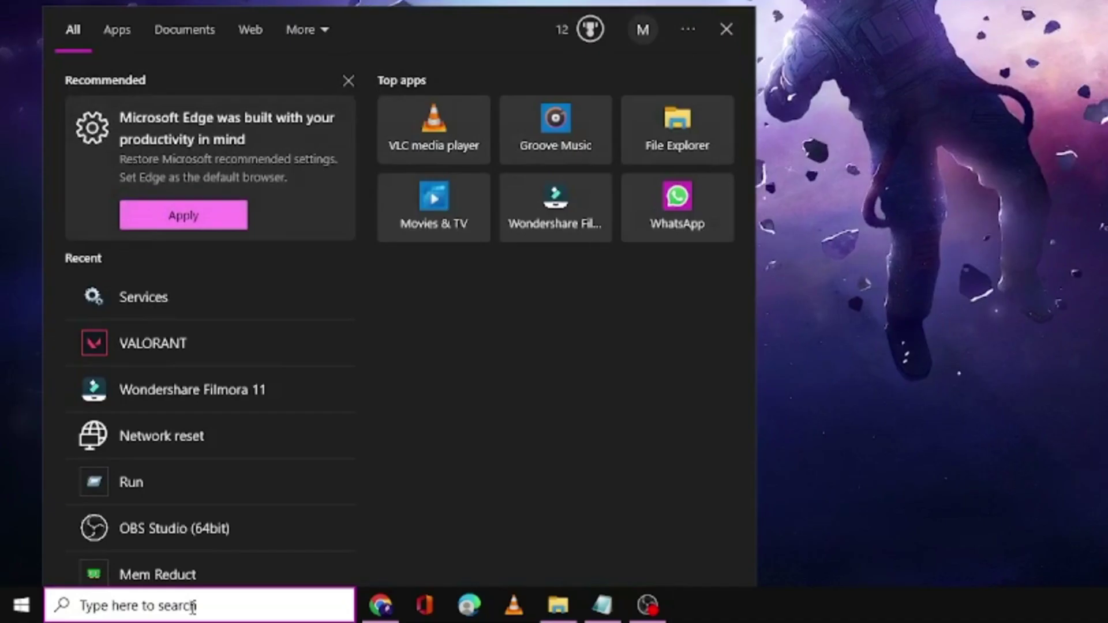
pyautogui.write('m')
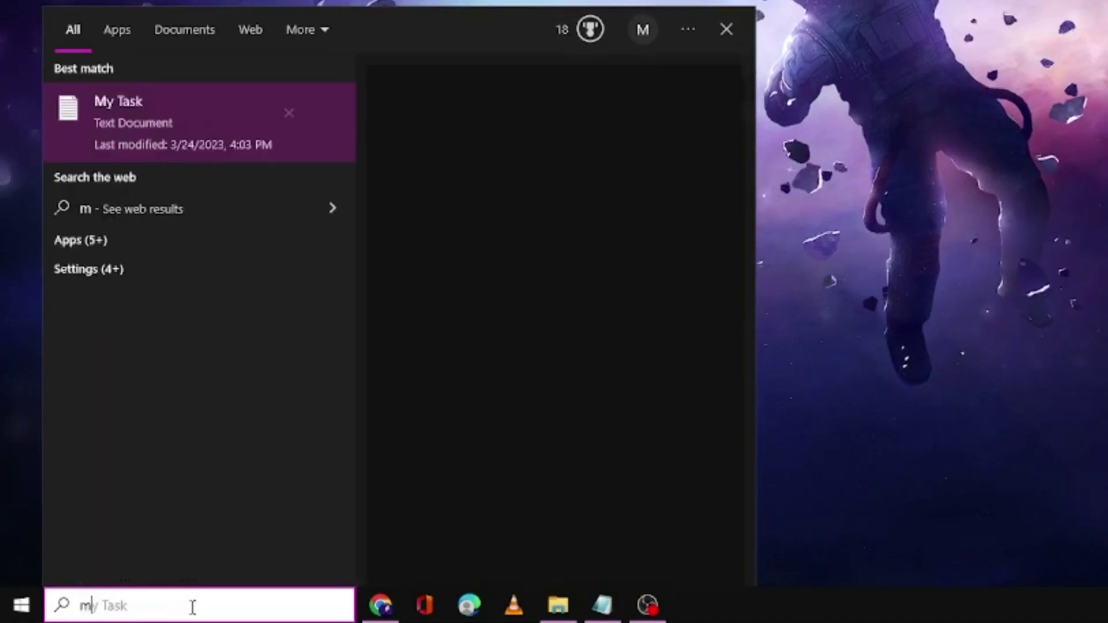
pyautogui.write('sconfig')
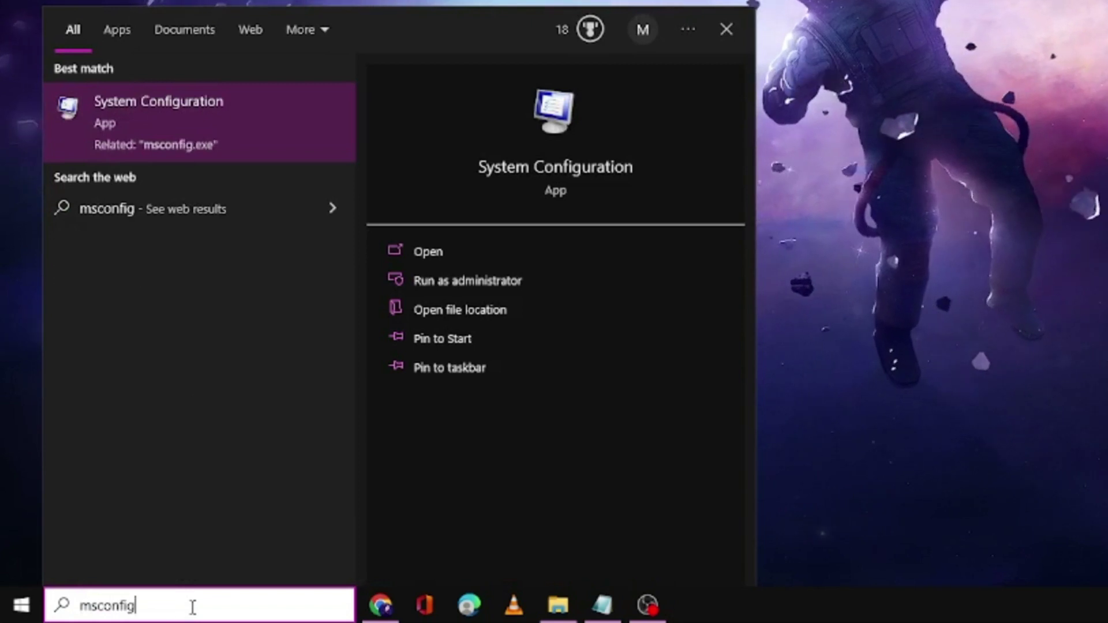
pyautogui.click(218, 116)
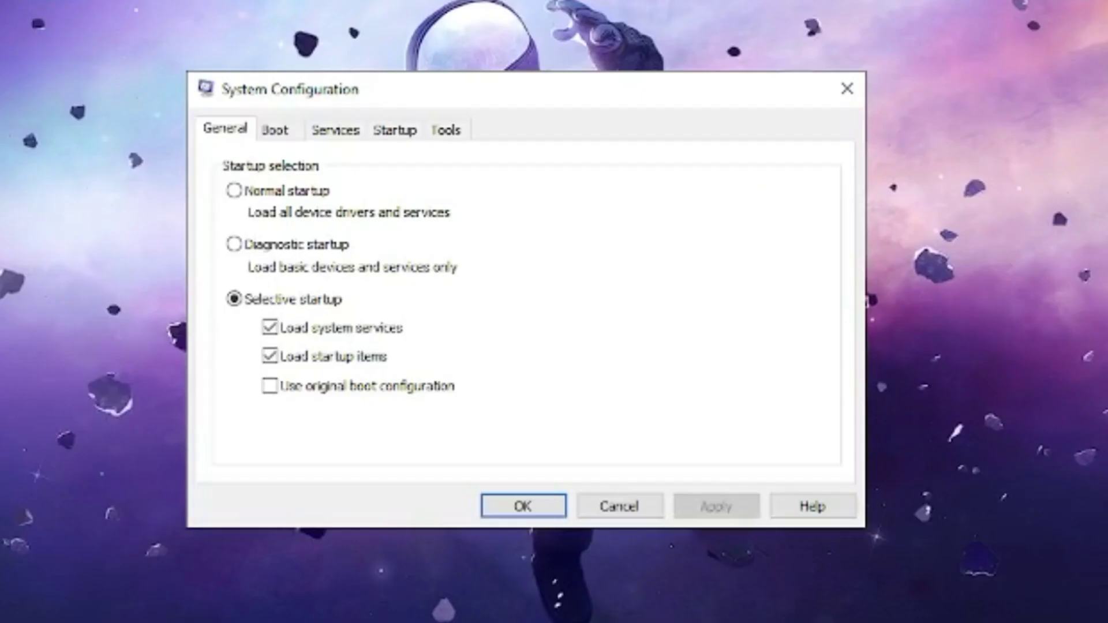
# On the Services tab, locate vgc, leave it enabled and confirm with OK.
pyautogui.moveTo(426, 99); pyautogui.dragTo(588, 104)
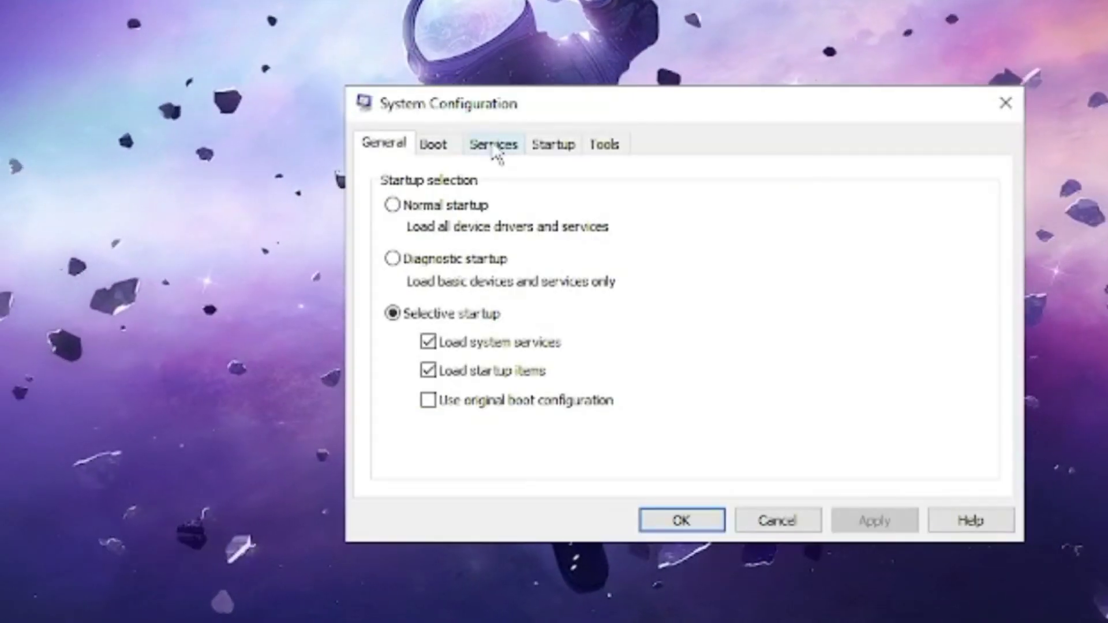
pyautogui.click(502, 149)
pyautogui.click(494, 310)
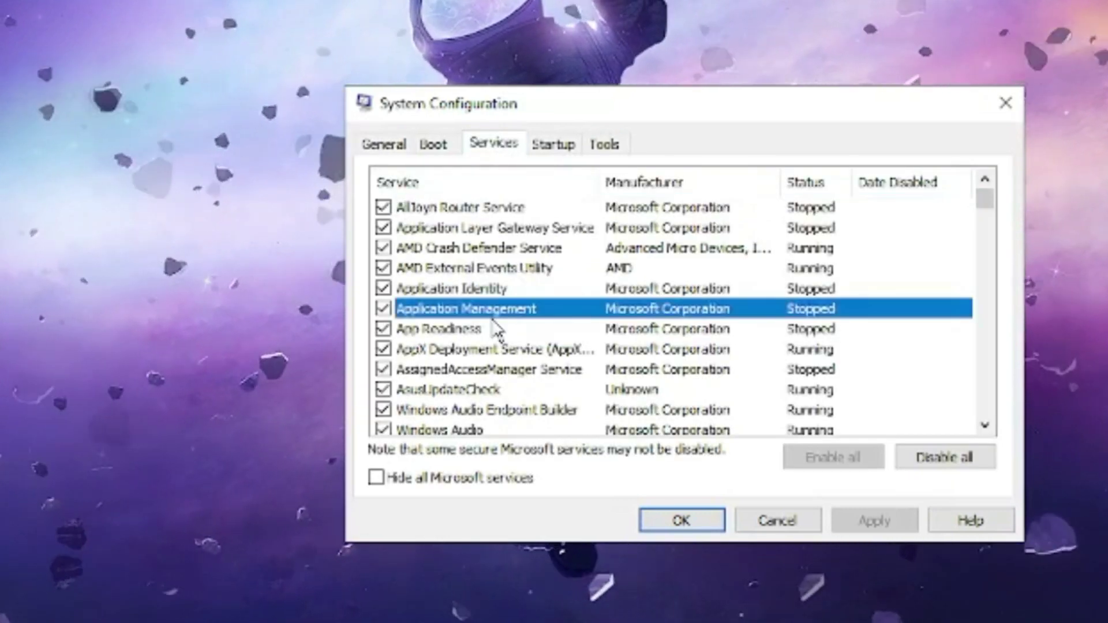
pyautogui.scroll(-15, 491, 321)
pyautogui.press('v')
pyautogui.press('v')
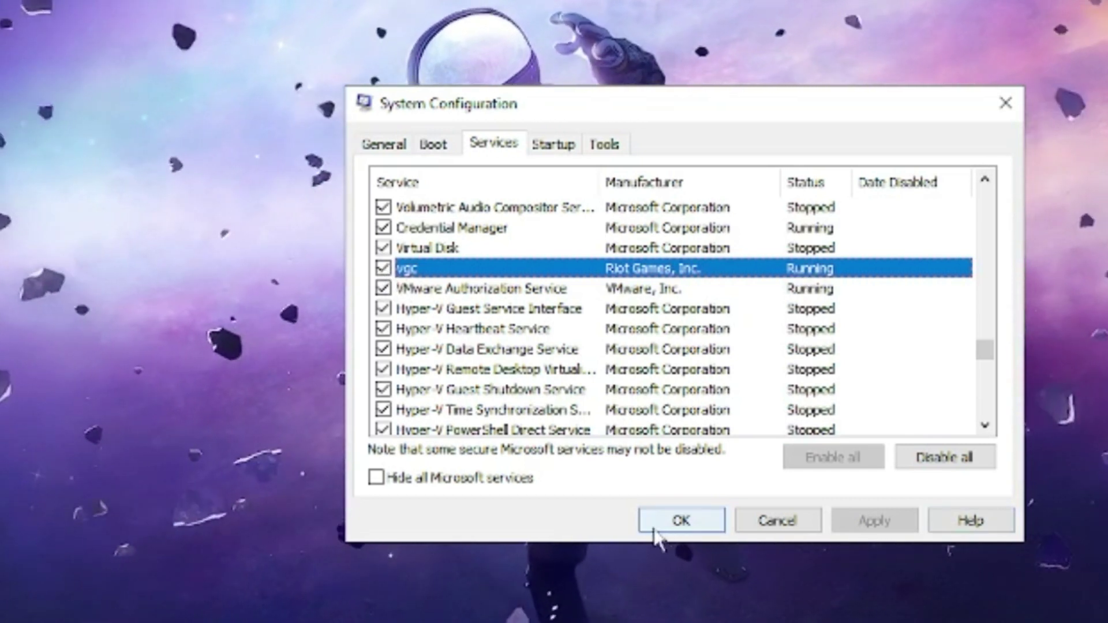
pyautogui.click(687, 518)
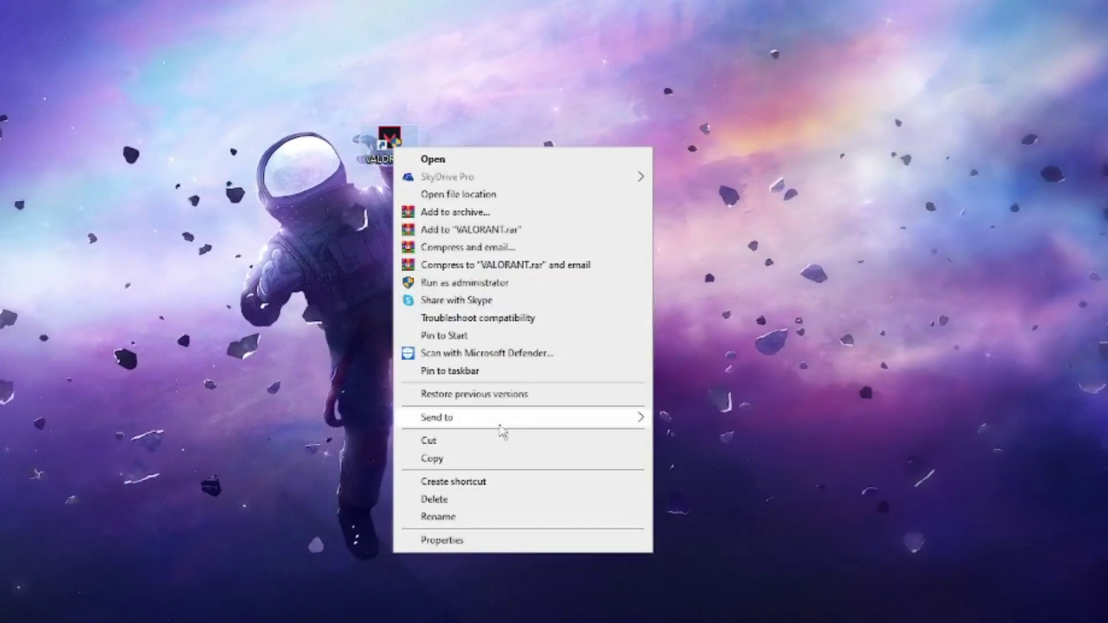
# Set VALORANT's shortcut to disable fullscreen optimizations and always run as administrator, then apply.
pyautogui.click(437, 539)
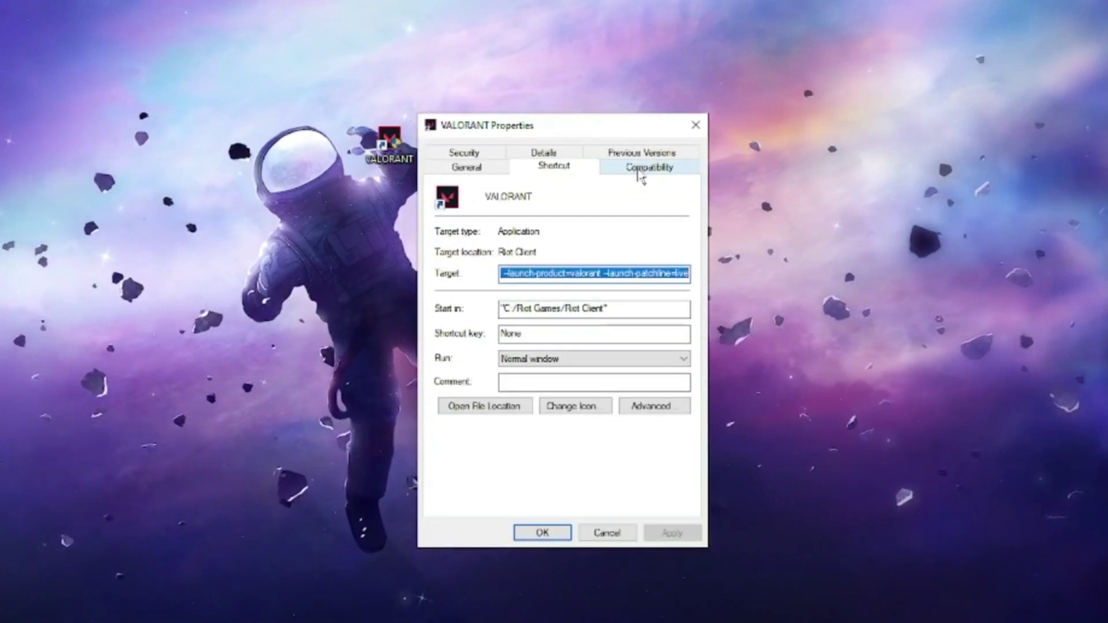
pyautogui.click(652, 172)
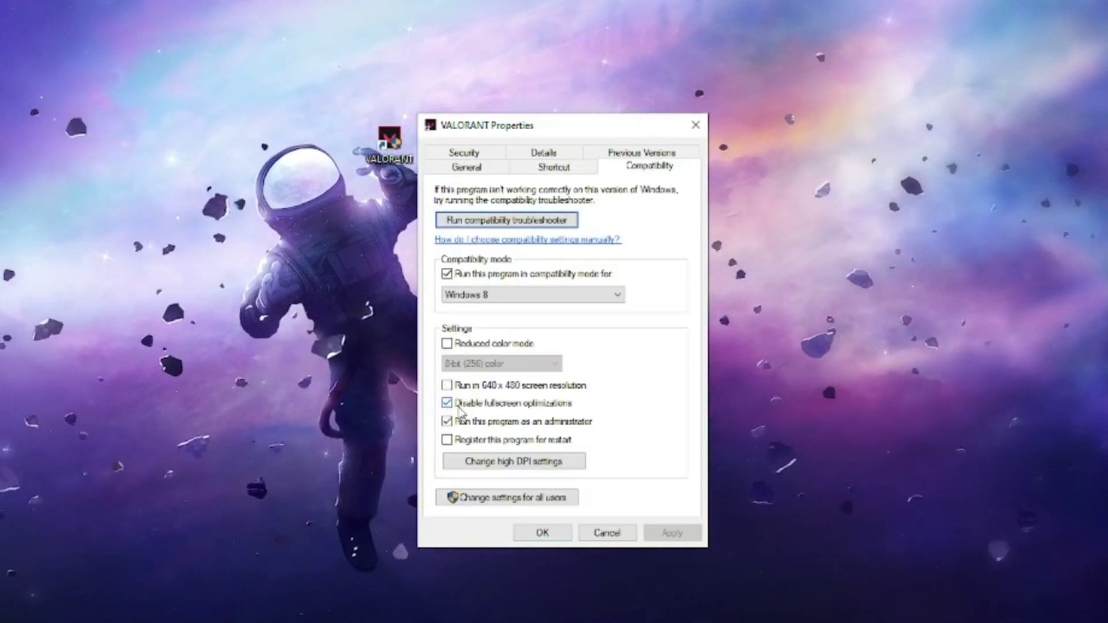
pyautogui.click(492, 404)
pyautogui.click(467, 421)
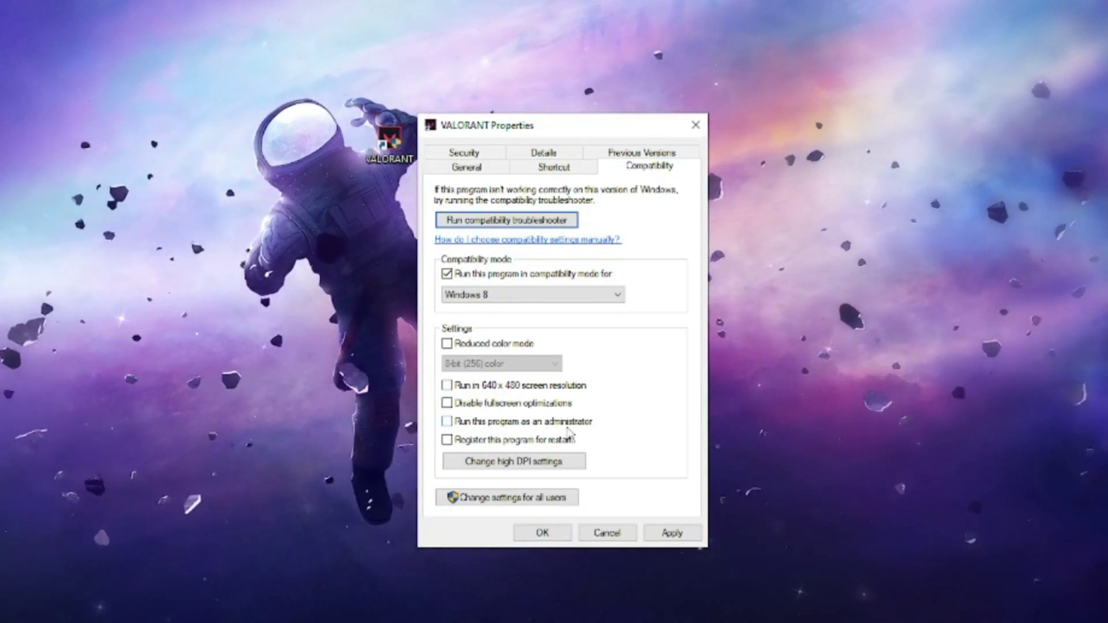
pyautogui.click(448, 423)
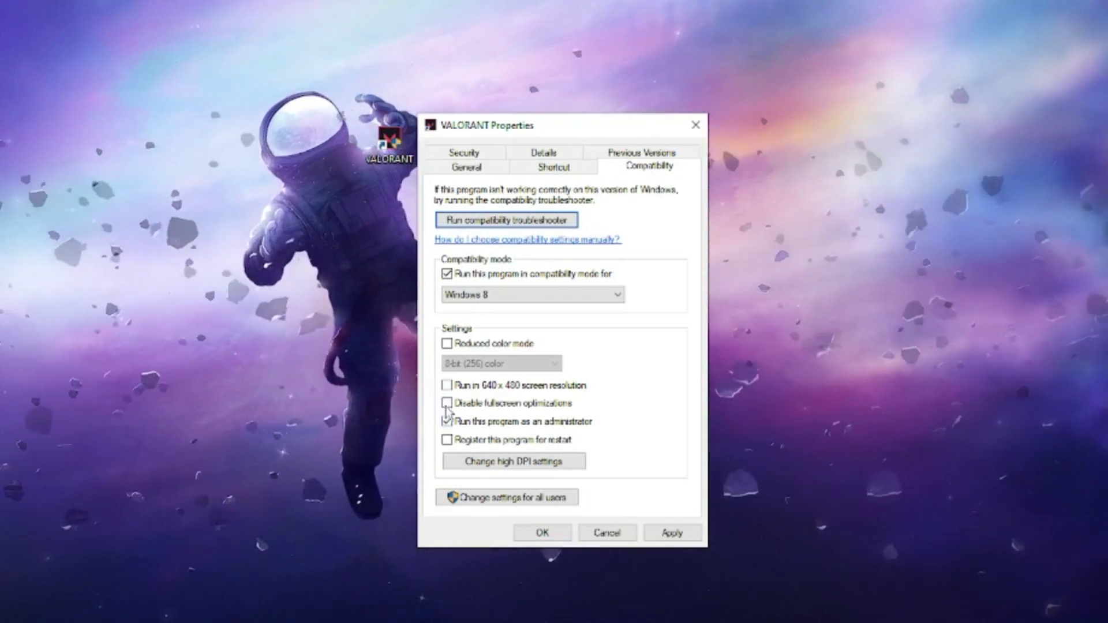
pyautogui.click(448, 404)
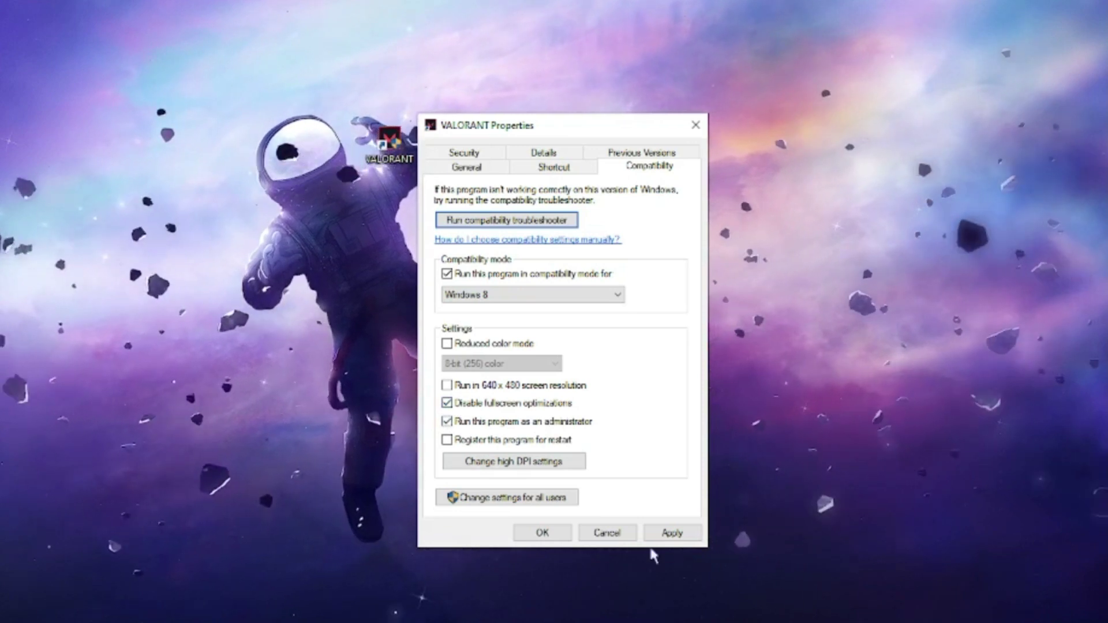
pyautogui.click(663, 534)
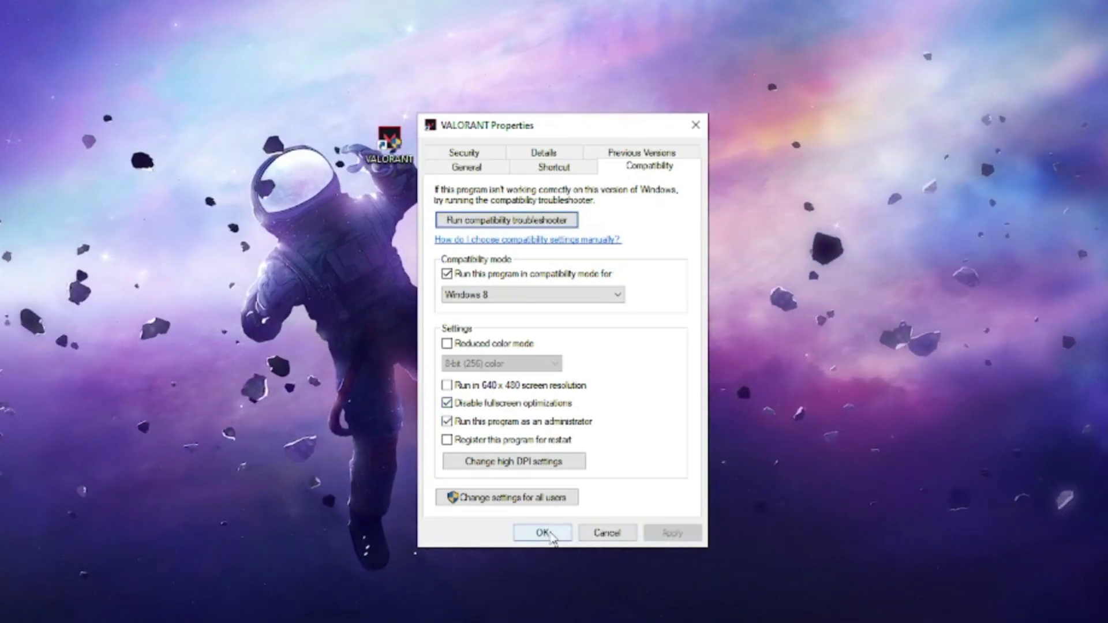
pyautogui.click(541, 532)
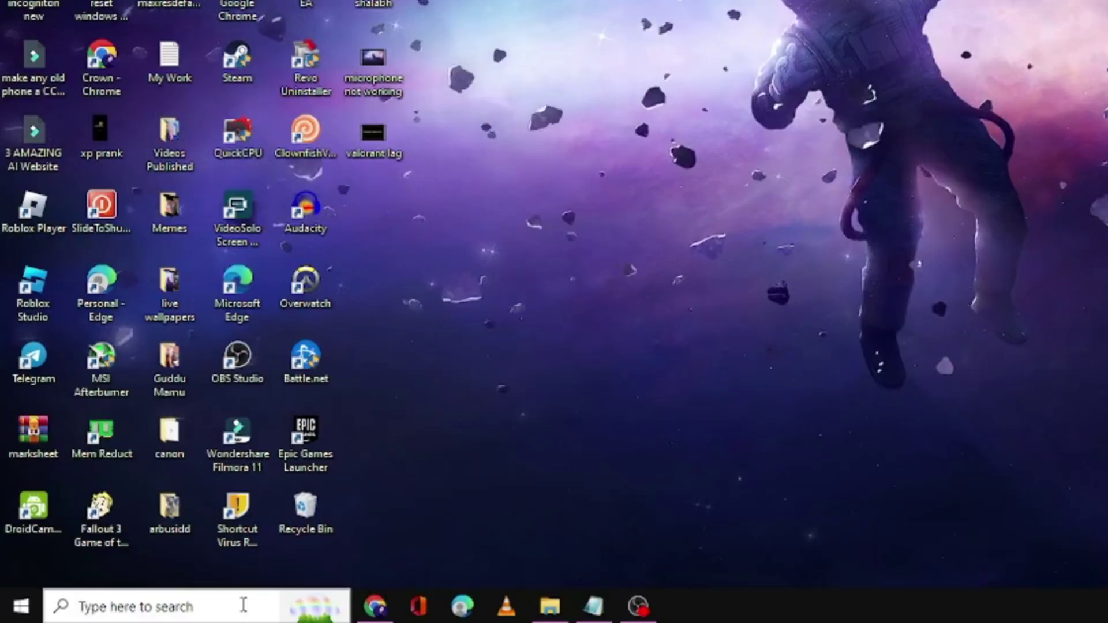
# Search for 'graphics' and open the Graphics settings page.
pyautogui.click(244, 605)
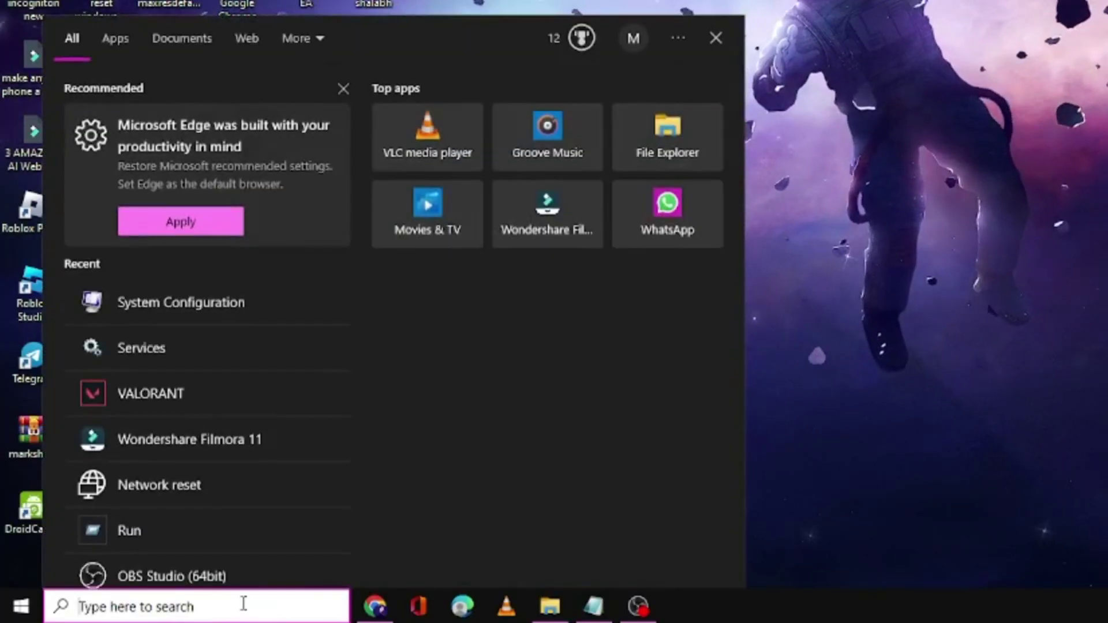
pyautogui.write('graphic')
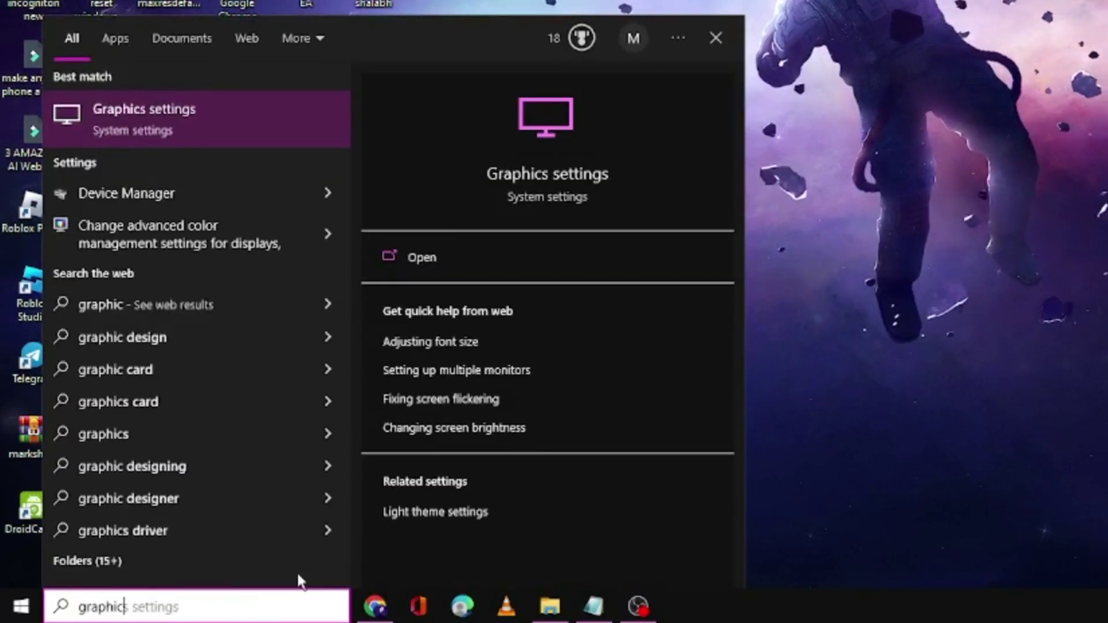
pyautogui.write('s')
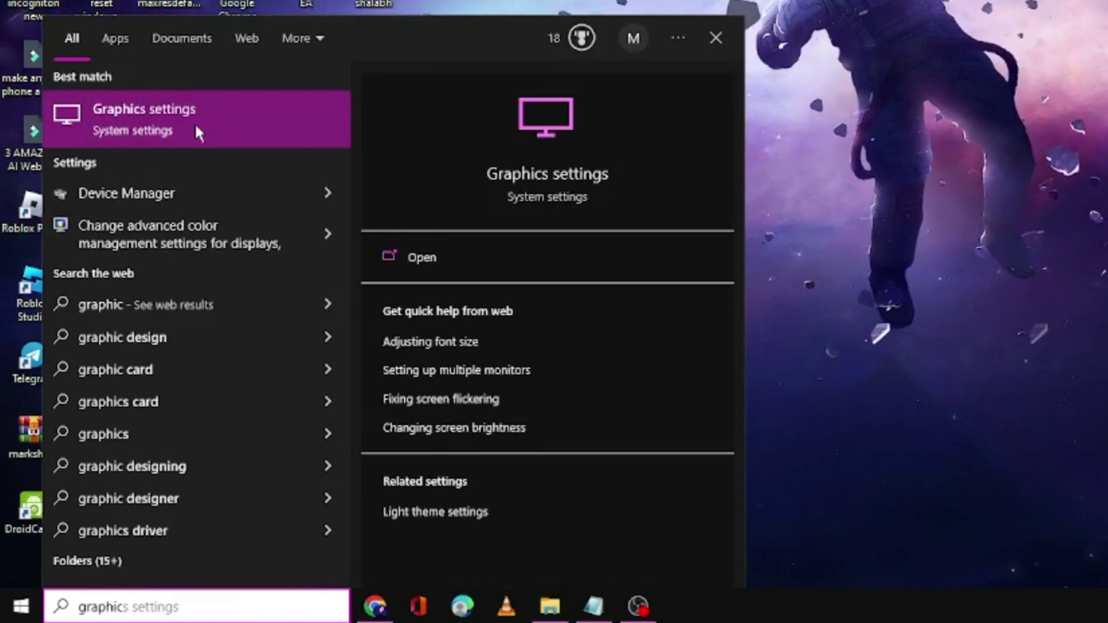
pyautogui.click(195, 127)
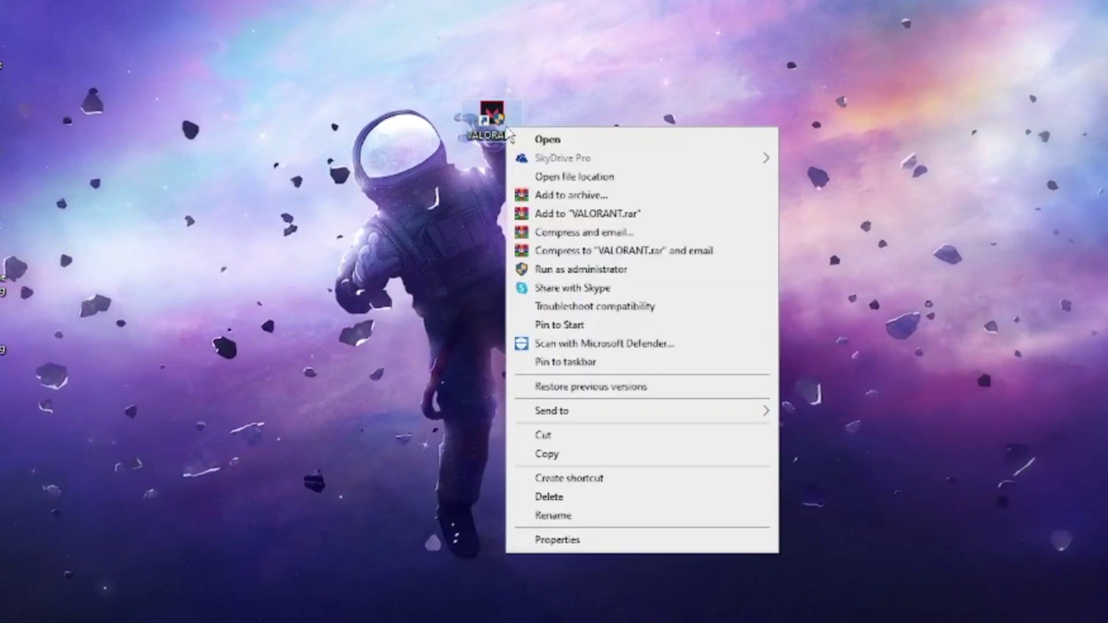
# Open VALORANT's file location, C:\Riot Games\Riot Client, and copy its folder path.
pyautogui.click(595, 180)
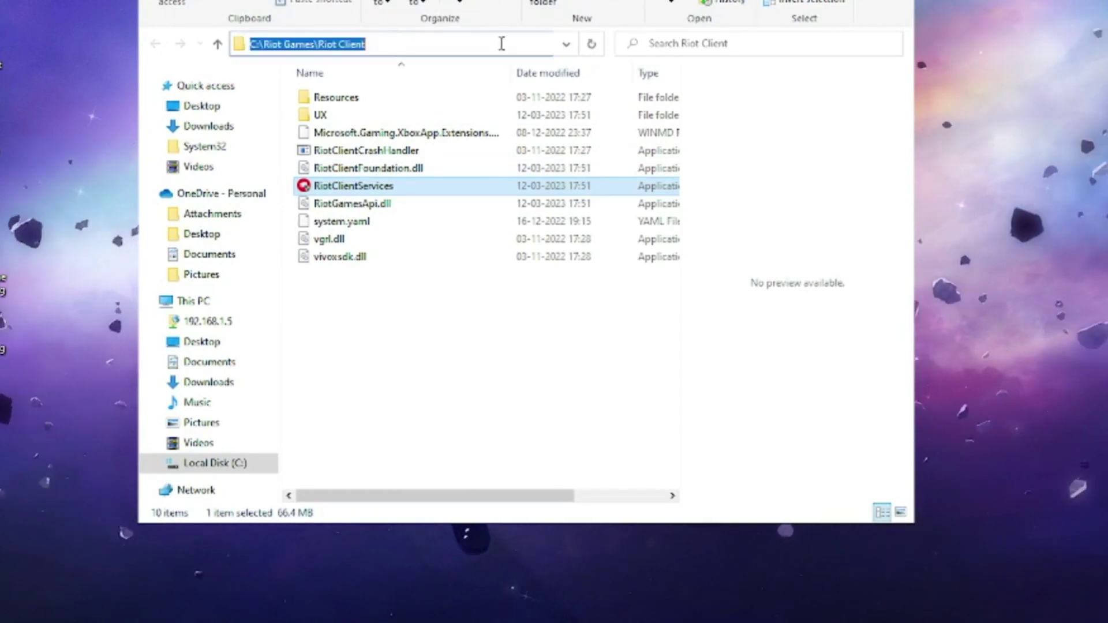
pyautogui.rightClick(348, 43)
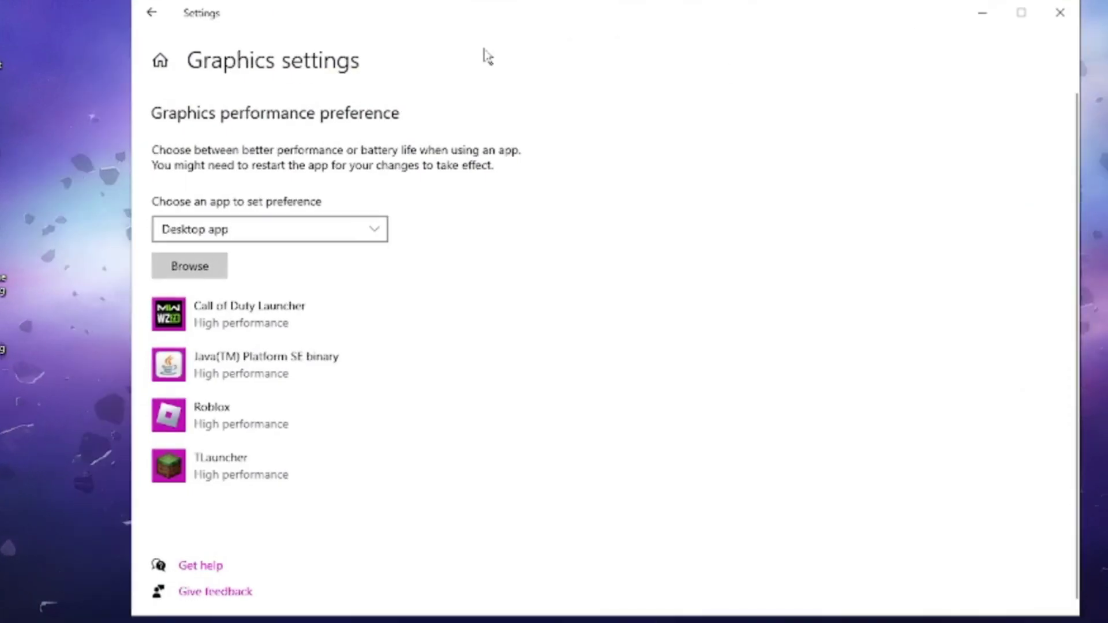
# Add RiotClientServices.exe to the graphics app list with High performance saved, then close Settings.
pyautogui.click(211, 272)
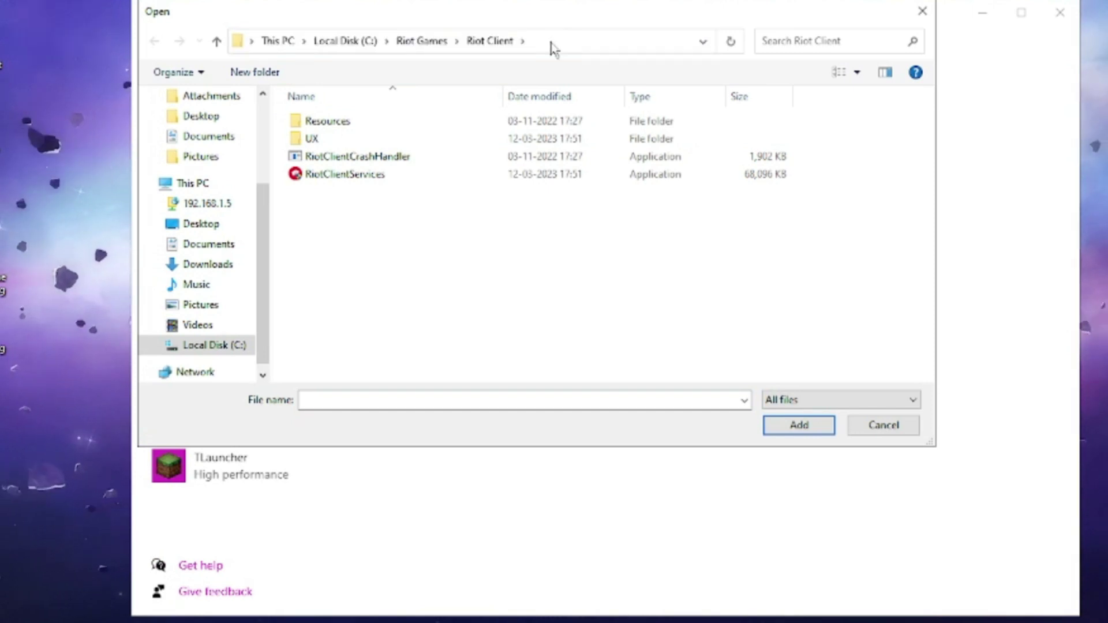
pyautogui.click(363, 176)
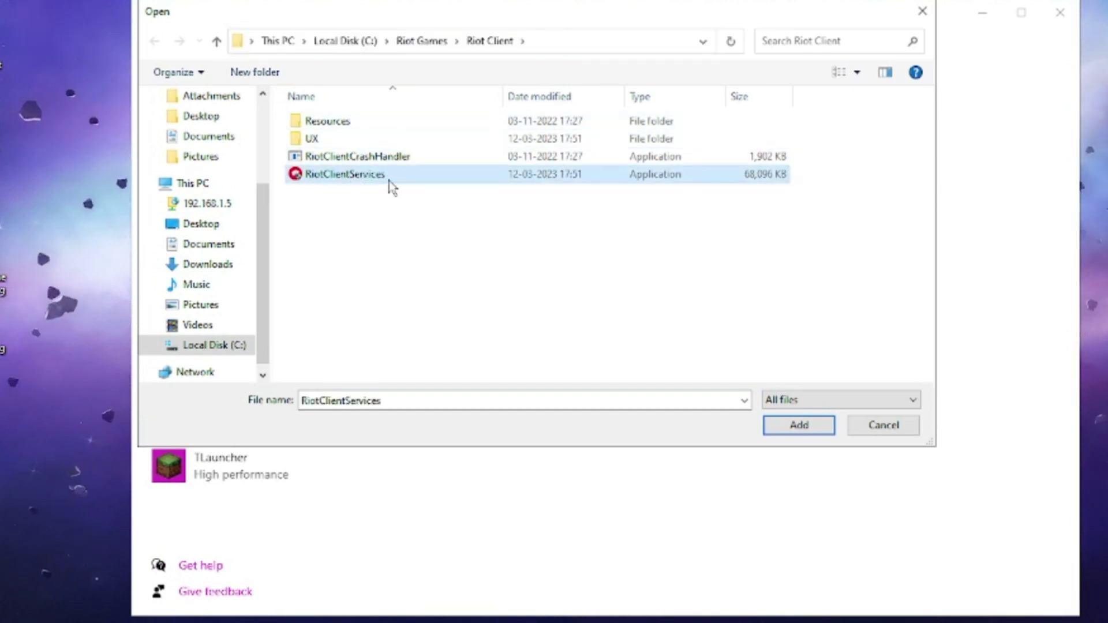
pyautogui.click(799, 427)
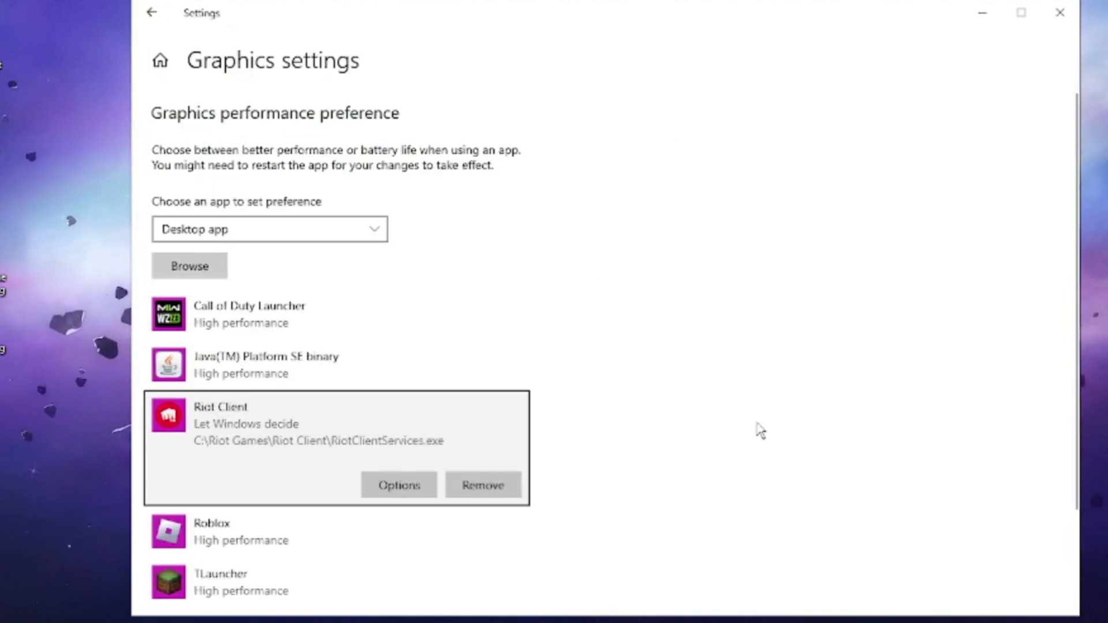
pyautogui.click(398, 486)
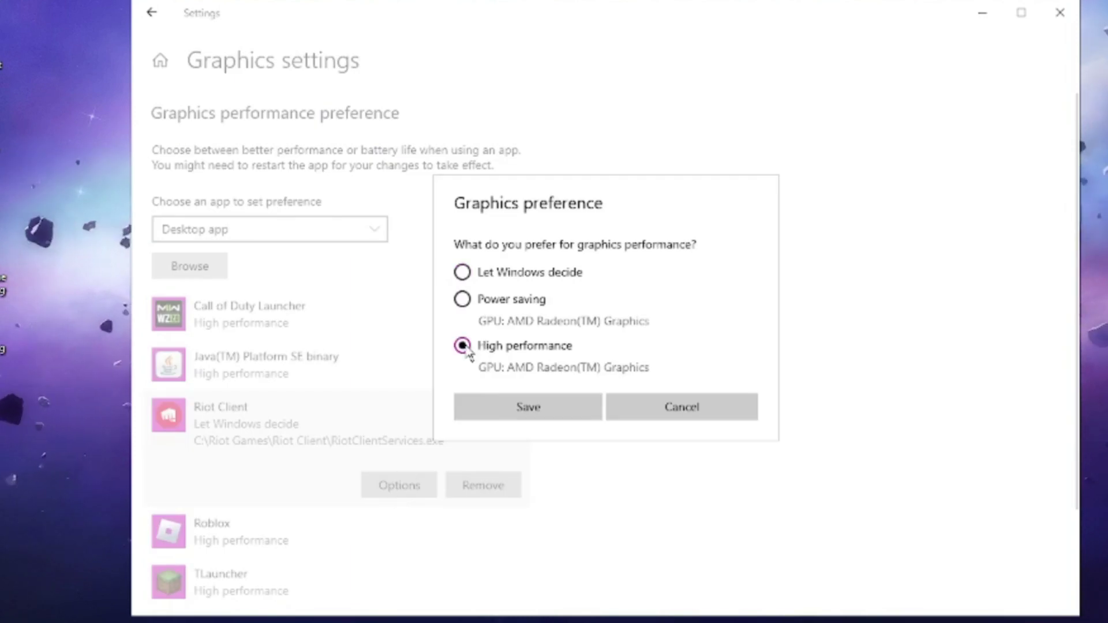
pyautogui.click(500, 409)
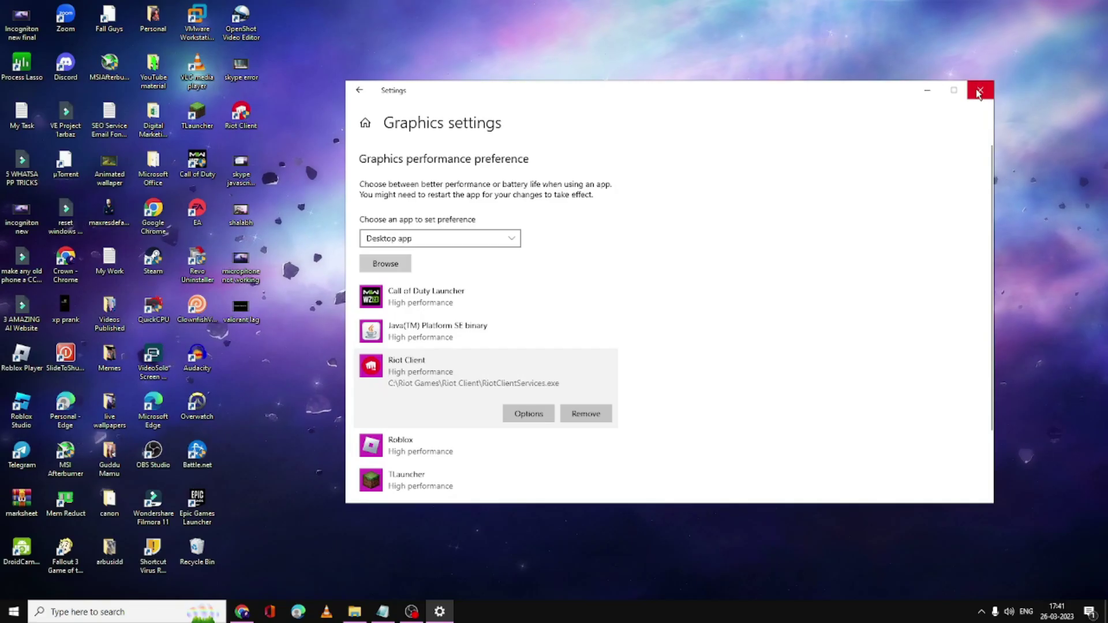
pyautogui.click(1062, 13)
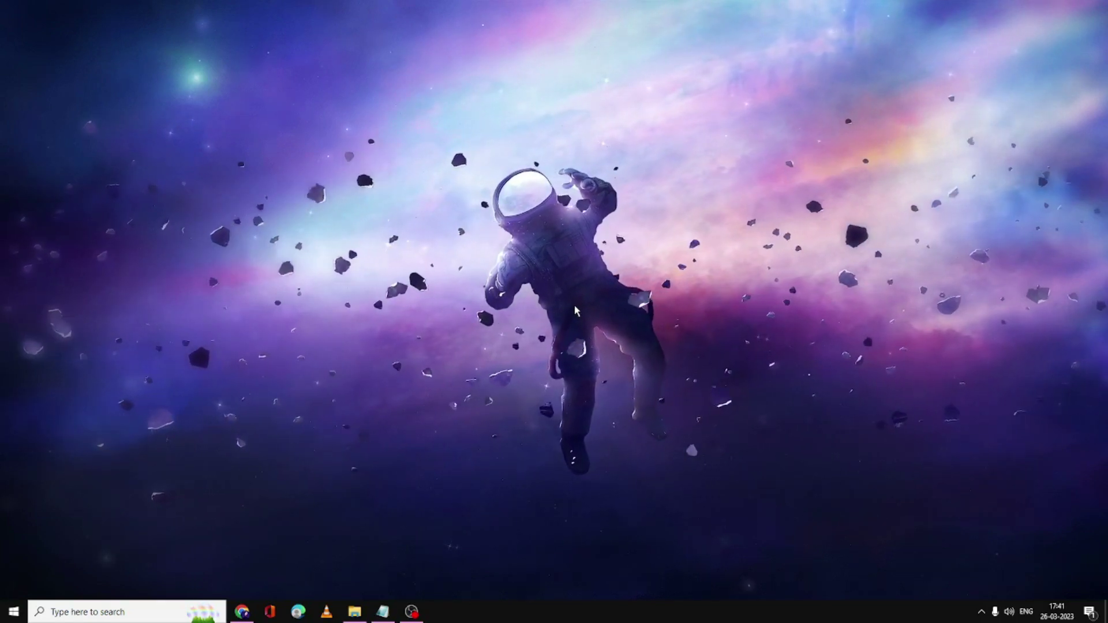
# Open Device Manager from the Start menu and expand Display adapters to show AMD Radeon(TM) Graphics.
pyautogui.rightClick(15, 613)
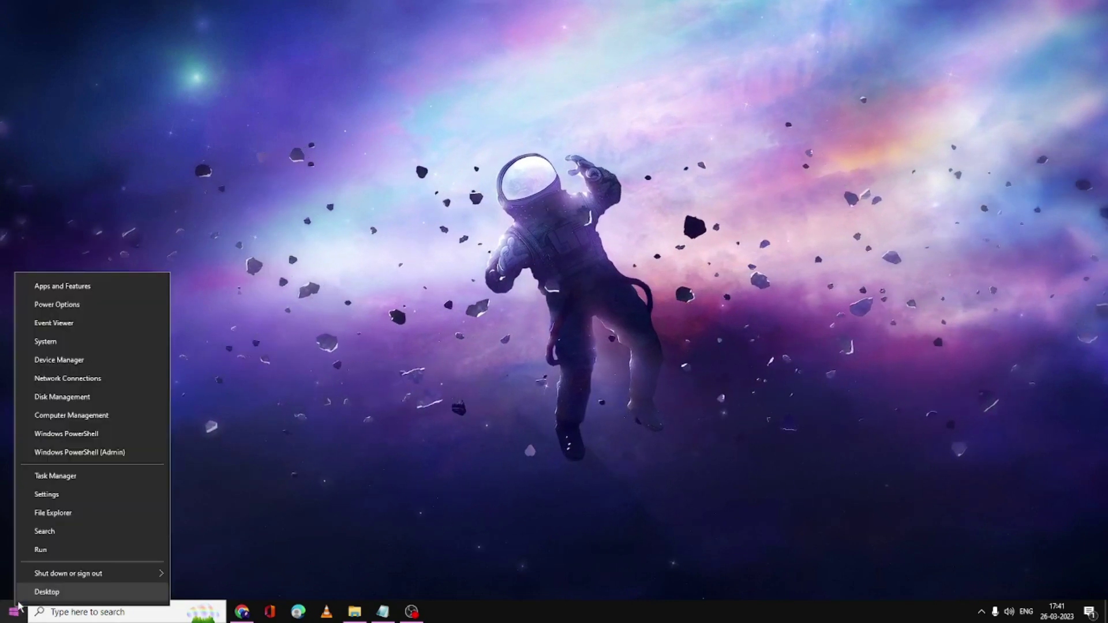
pyautogui.click(82, 364)
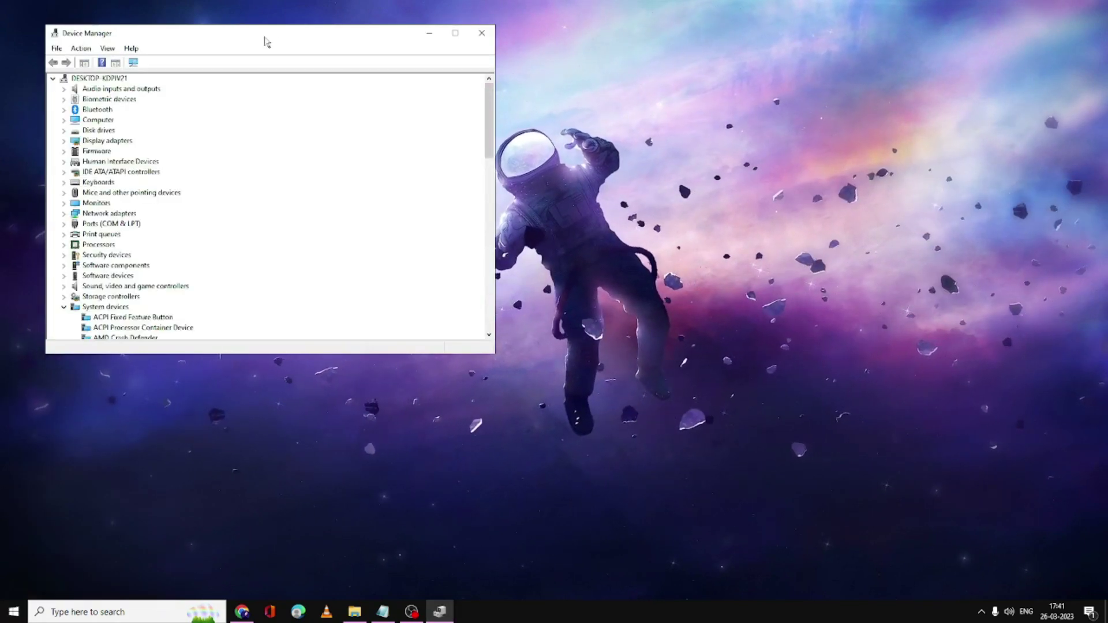
pyautogui.click(448, 253)
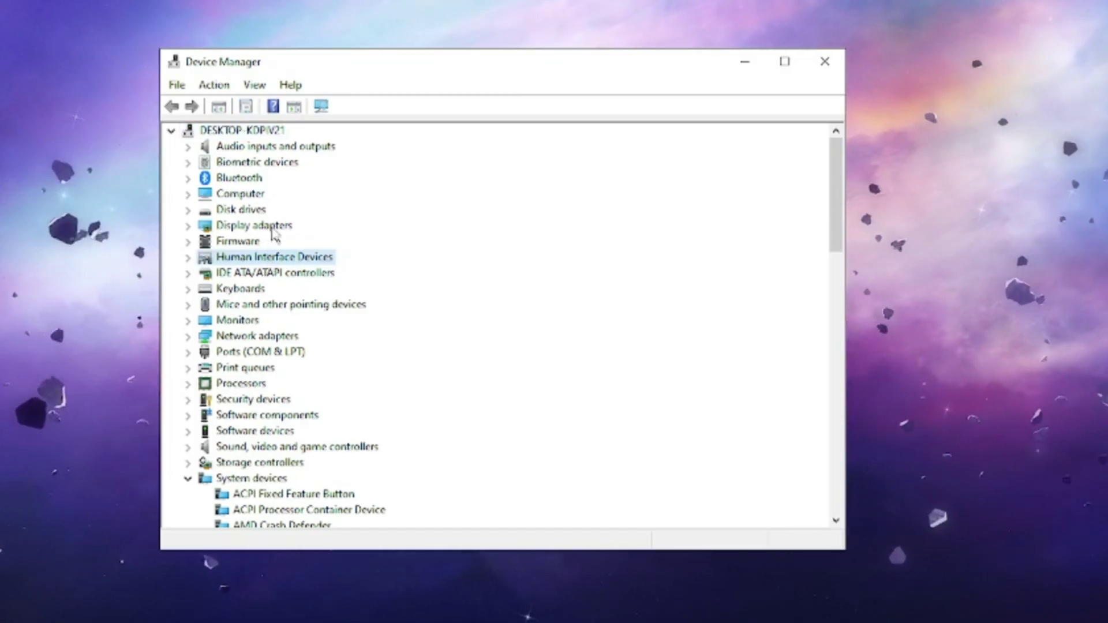
pyautogui.doubleClick(274, 227)
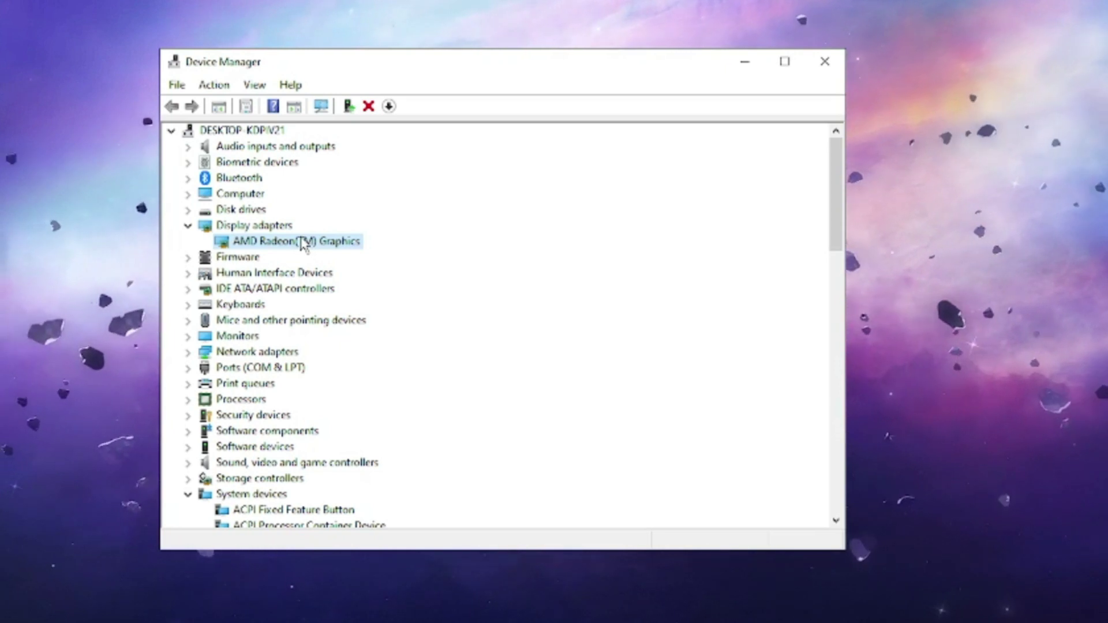
# Search automatically for an AMD Radeon(TM) Graphics driver update; the best driver is already installed.
pyautogui.rightClick(287, 246)
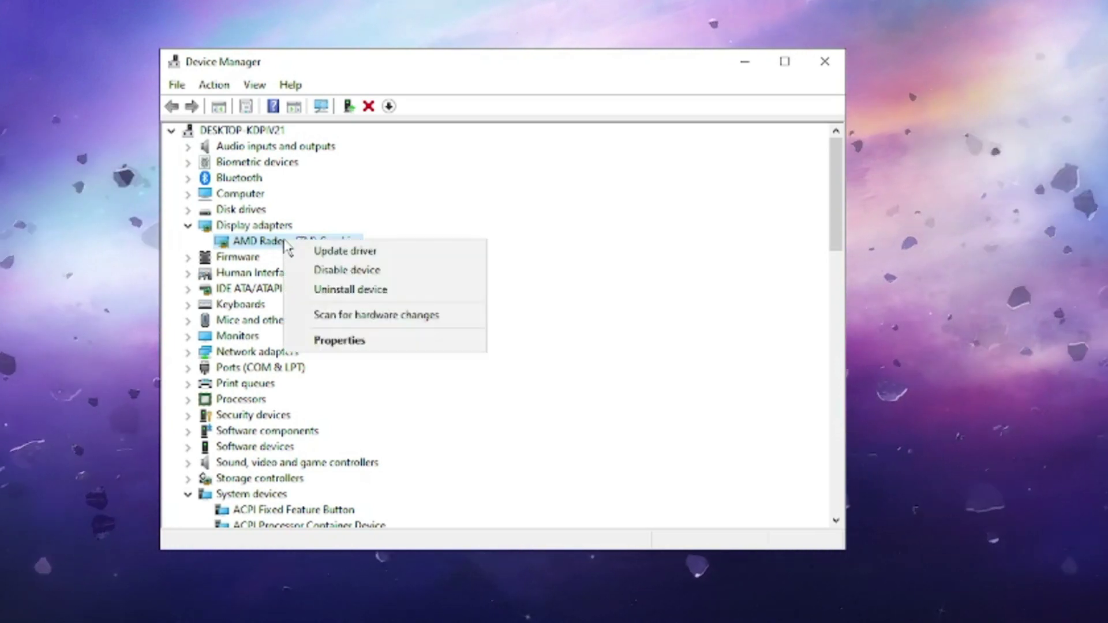
pyautogui.click(337, 252)
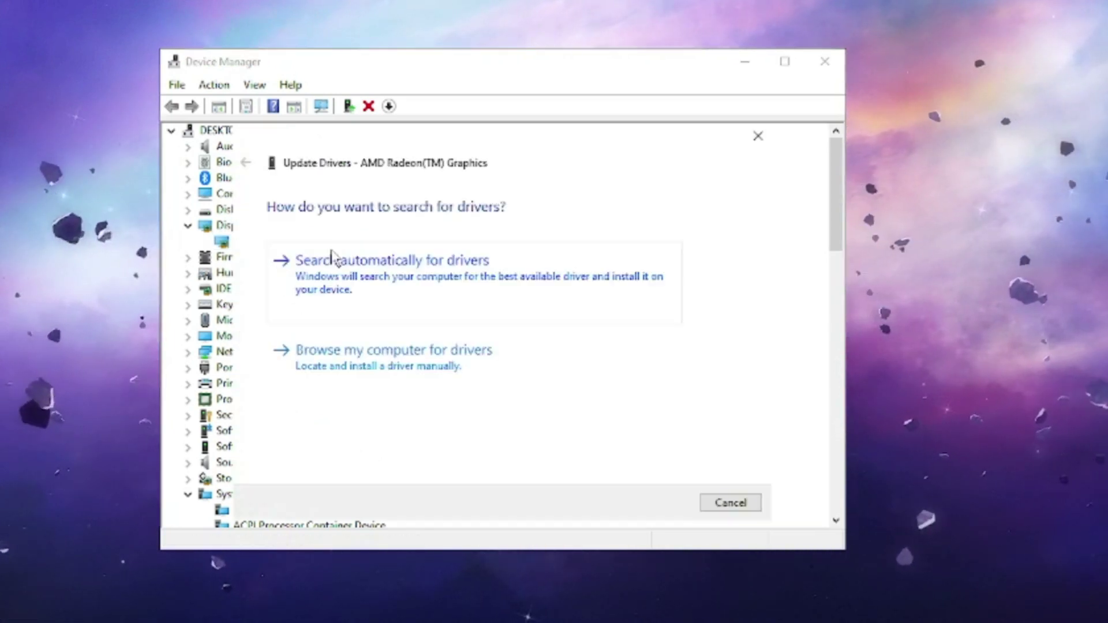
pyautogui.click(397, 277)
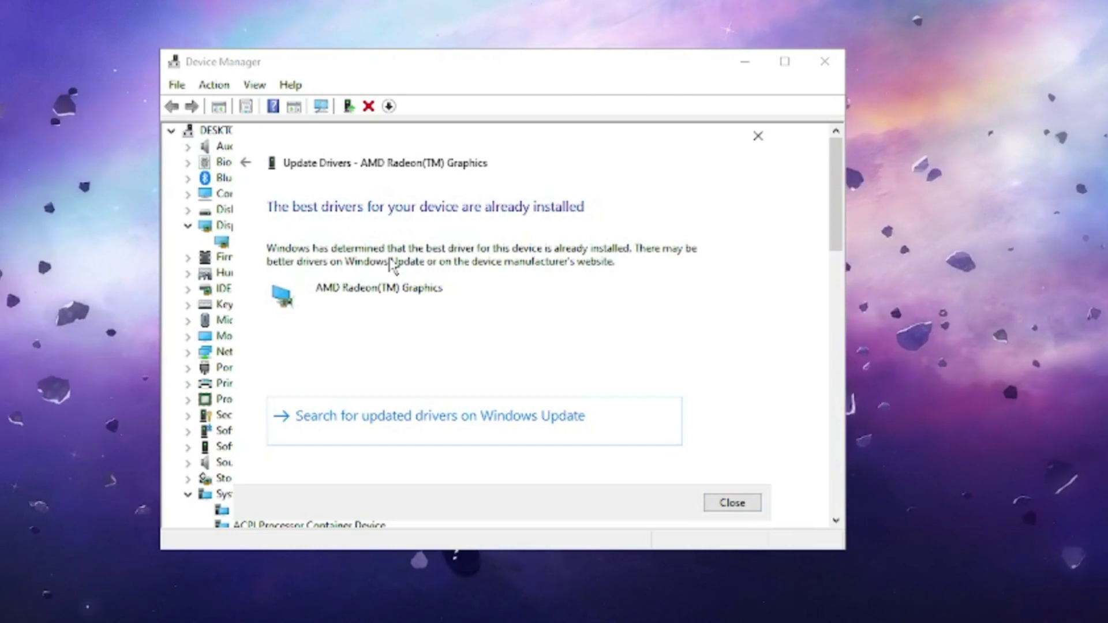
pyautogui.click(753, 505)
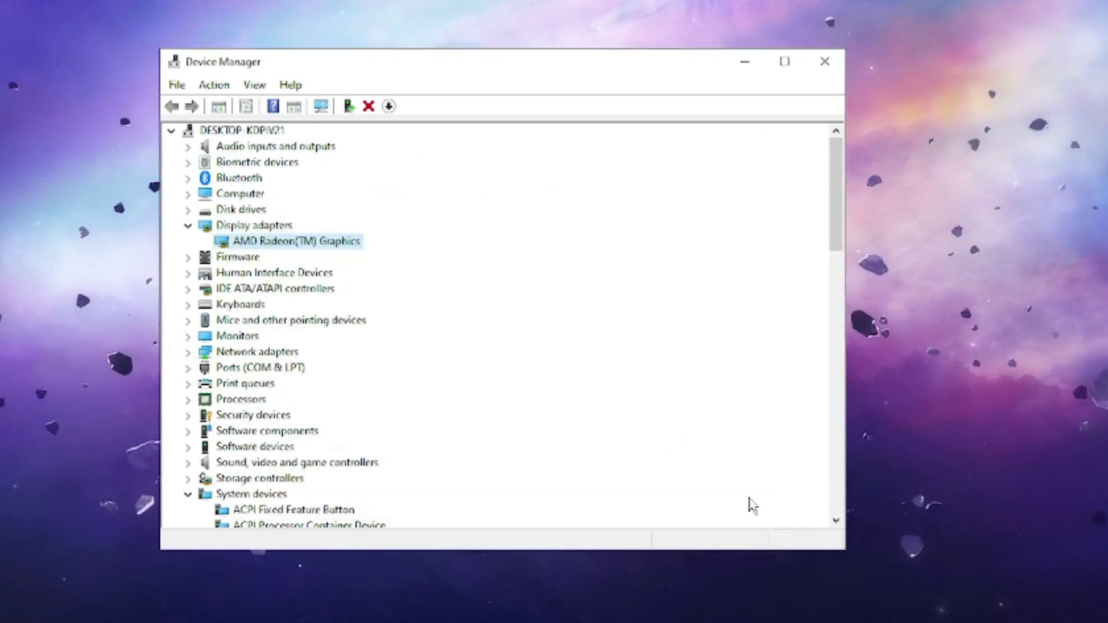